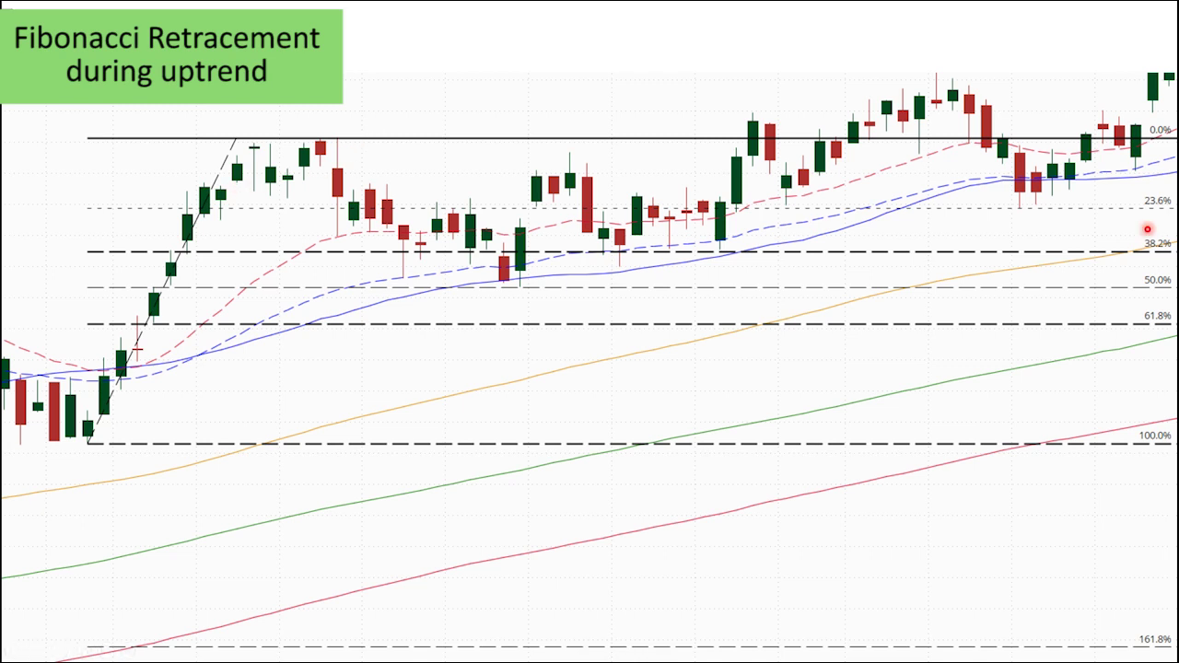
- Ink an arrow across the 100%-to-0% swing and mark the 0%, 23.6%, 38.2%, 50%, 61.8%, 100% and 161.8% levels
mouse_move(147, 448)
mouse_down()
mouse_move(164, 144)
mouse_move(173, 162)
mouse_up()
drag(136, 430, 164, 424)
mouse_move(1174, 129)
mouse_down()
mouse_move(1170, 118)
mouse_move(1143, 143)
mouse_move(1176, 118)
mouse_up()
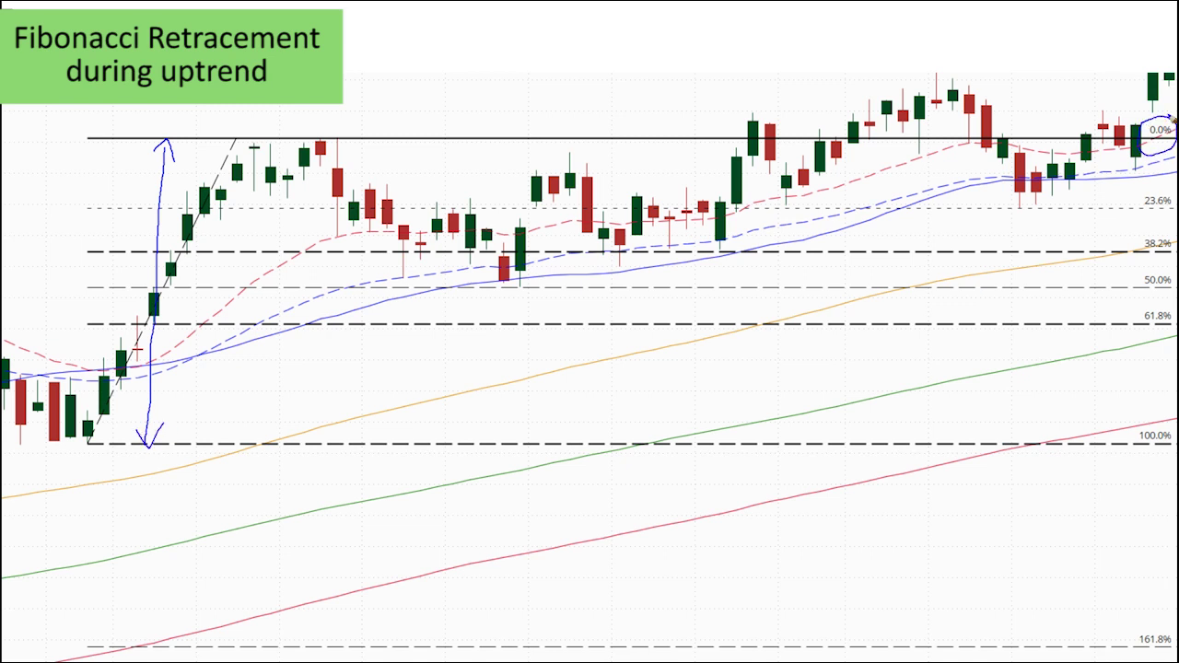
mouse_move(1172, 426)
mouse_down()
mouse_move(1139, 424)
mouse_move(1176, 442)
mouse_move(1169, 422)
mouse_up()
mouse_move(1170, 236)
mouse_down()
mouse_move(1145, 231)
mouse_move(1163, 269)
mouse_move(1171, 239)
mouse_up()
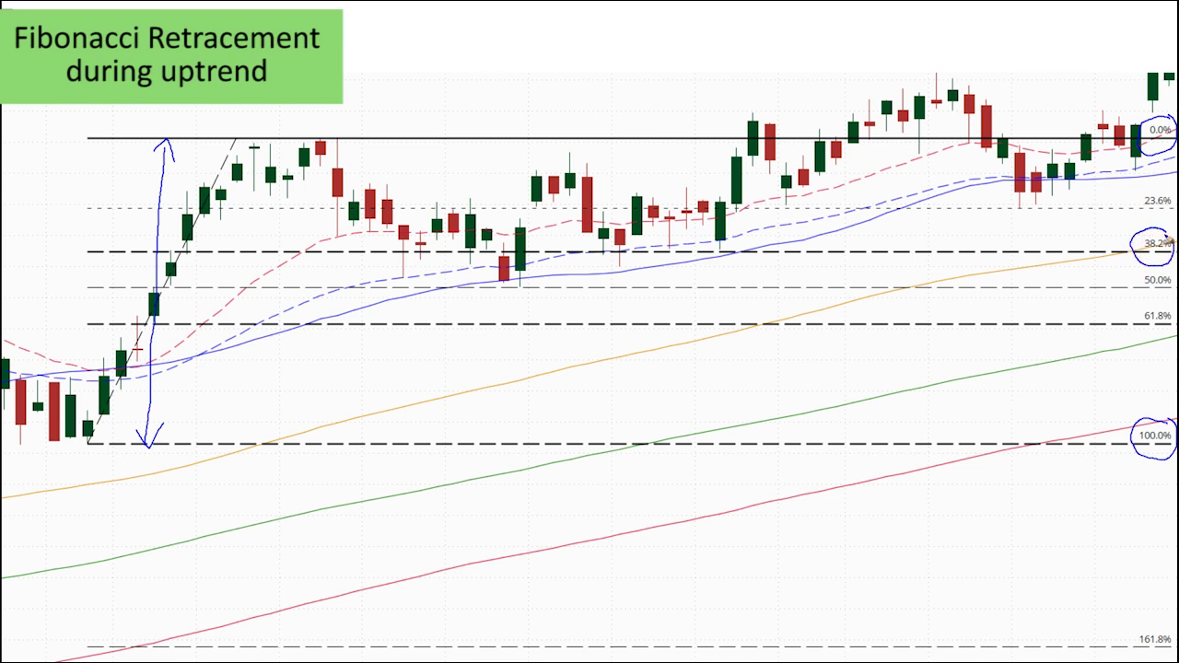
mouse_move(1170, 304)
mouse_down()
mouse_move(1144, 323)
mouse_move(1174, 308)
mouse_up()
mouse_move(1134, 594)
mouse_down()
mouse_move(1157, 624)
mouse_move(1157, 612)
mouse_up()
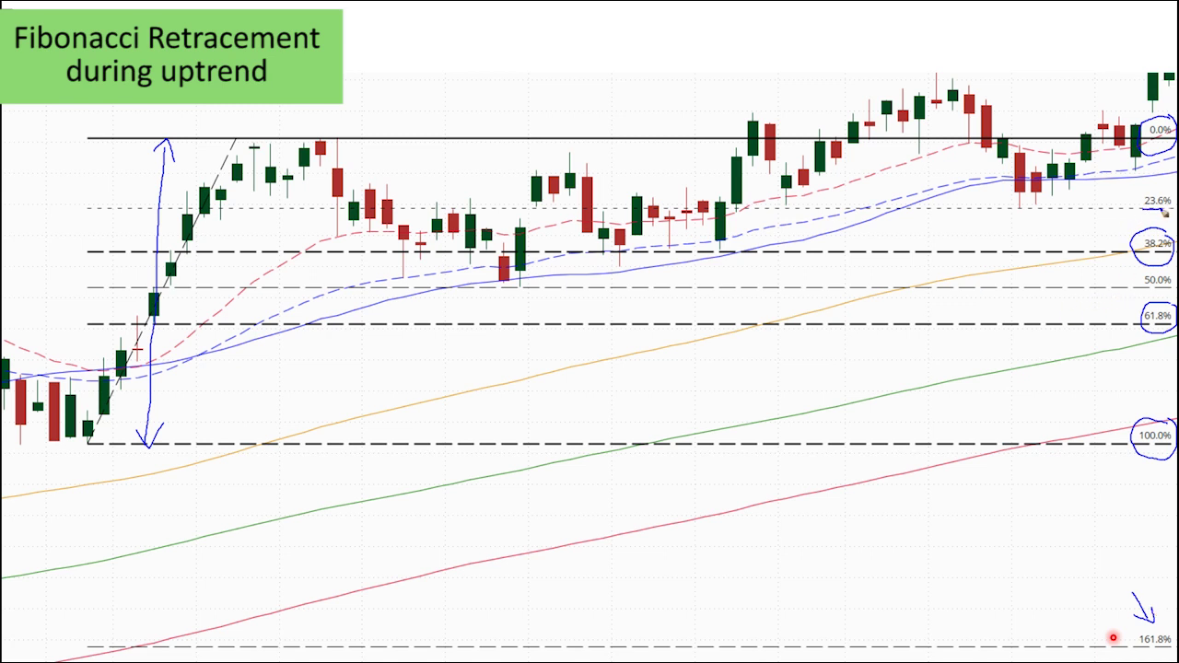
drag(1140, 291, 1162, 294)
mouse_move(1141, 195)
mouse_down()
mouse_move(1117, 207)
mouse_move(1146, 224)
mouse_up()
- Clear the ink, circle 38.2%, underline the candles resting on it, and switch to a thicker pen
key(Escape)
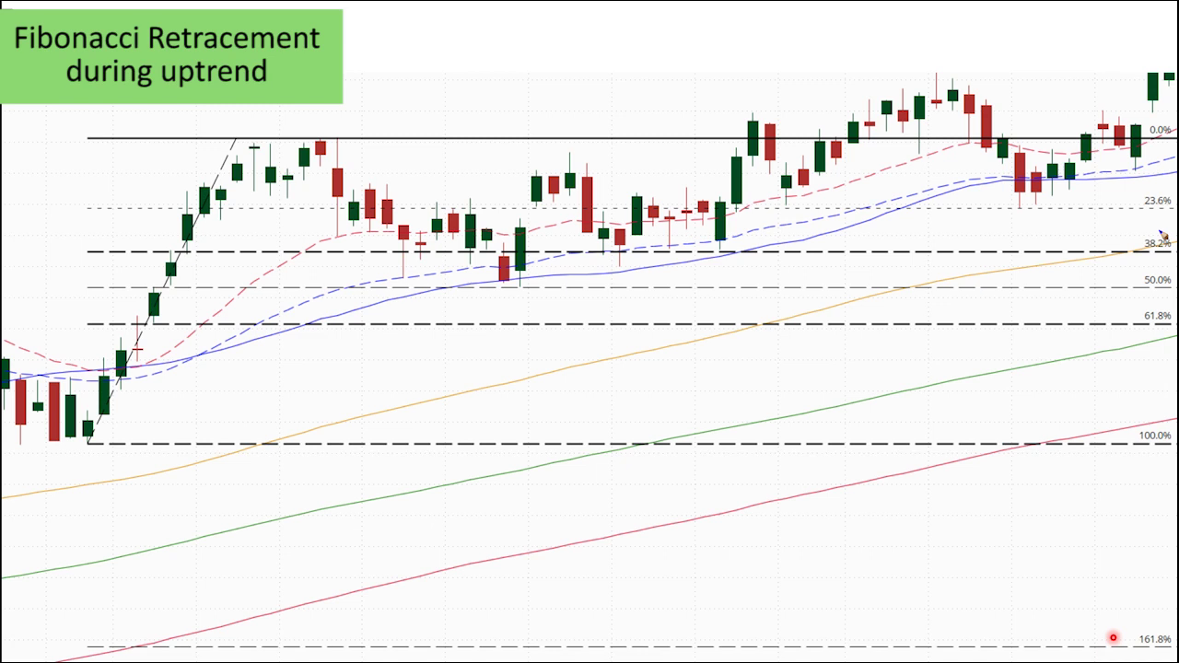
mouse_move(1167, 226)
mouse_down()
mouse_move(1147, 263)
mouse_move(1169, 238)
mouse_up()
drag(392, 253, 488, 255)
click(443, 25)
click(448, 162)
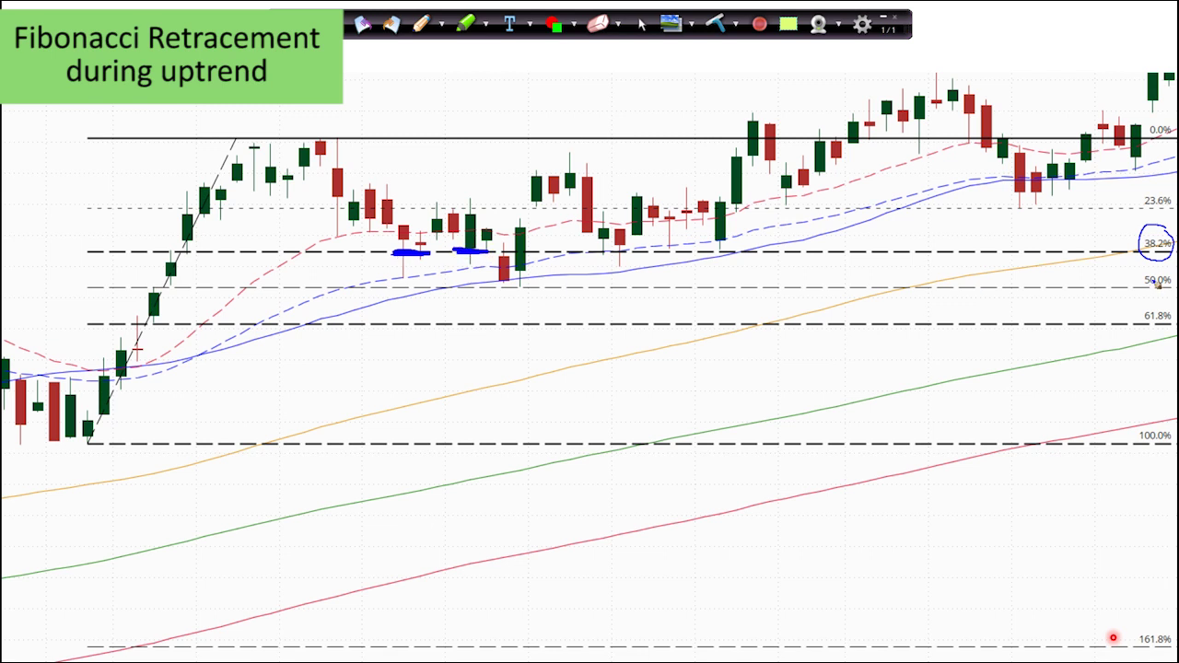
- Circle 50.0%, underline the candle touching it, arrow below 61.8%, then switch to the MSFT chart
mouse_move(1163, 273)
mouse_down()
mouse_move(1164, 300)
mouse_move(1170, 278)
mouse_move(1142, 310)
mouse_move(1167, 338)
mouse_move(1172, 316)
mouse_up()
drag(494, 287, 526, 288)
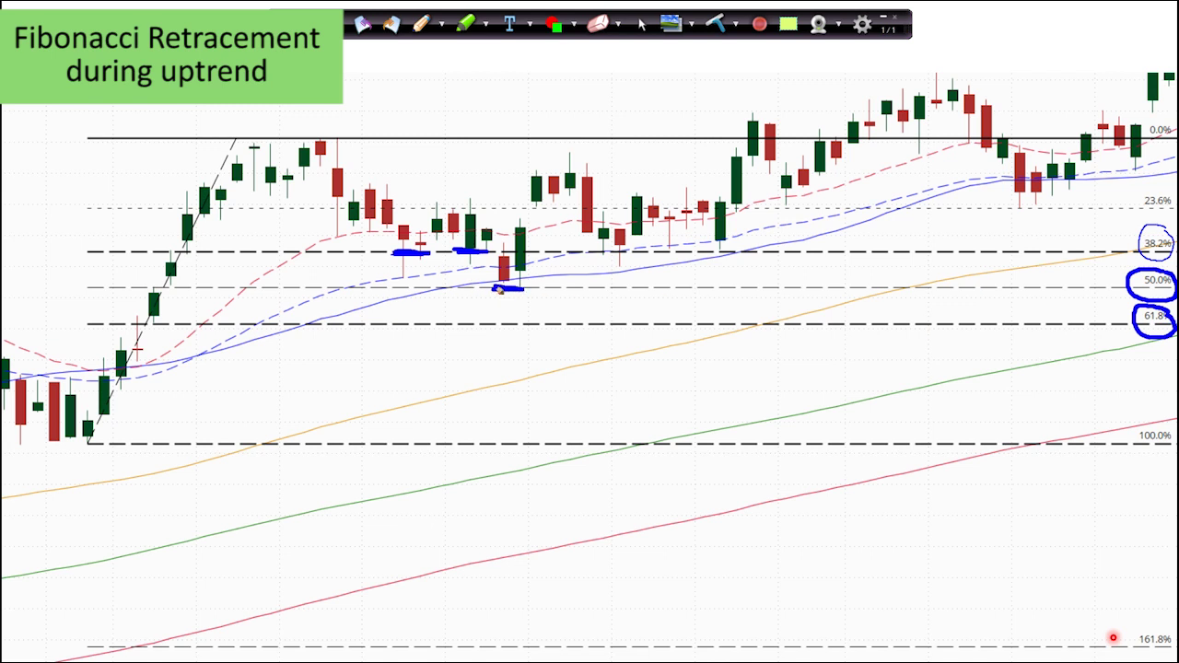
mouse_move(1074, 311)
mouse_down()
mouse_move(1095, 370)
mouse_move(1102, 350)
mouse_up()
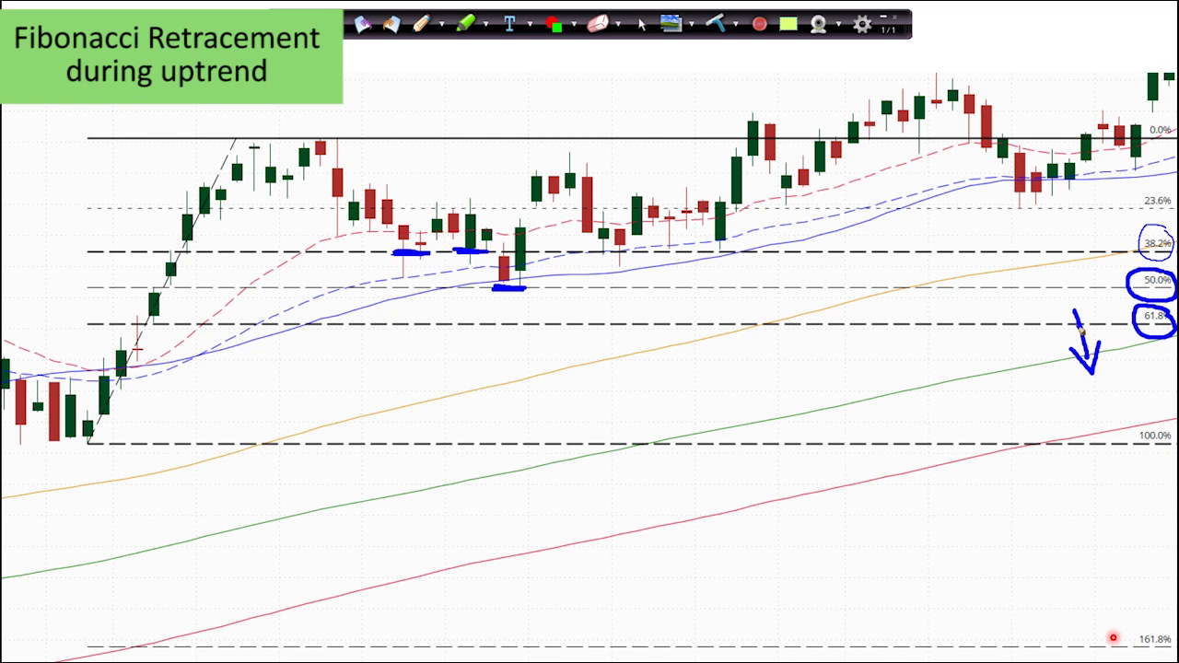
key(alt+Tab)
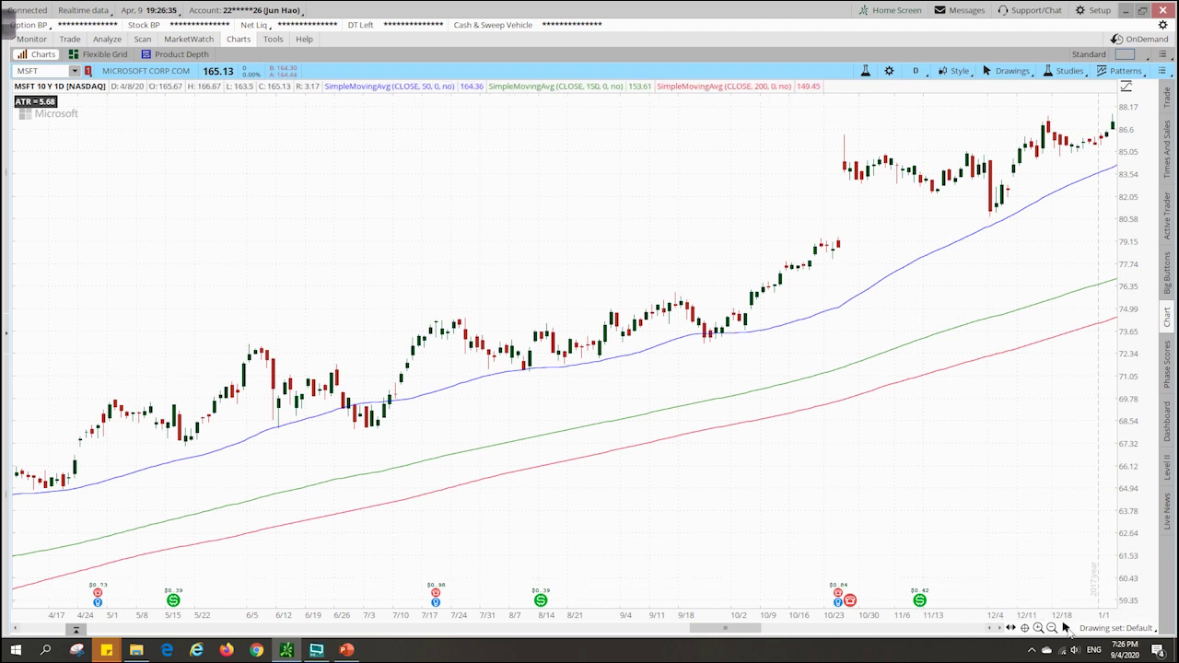
- Circle the late-October gap candles in ink, clear it, and select the Fibonacci retracement tool
click(1066, 627)
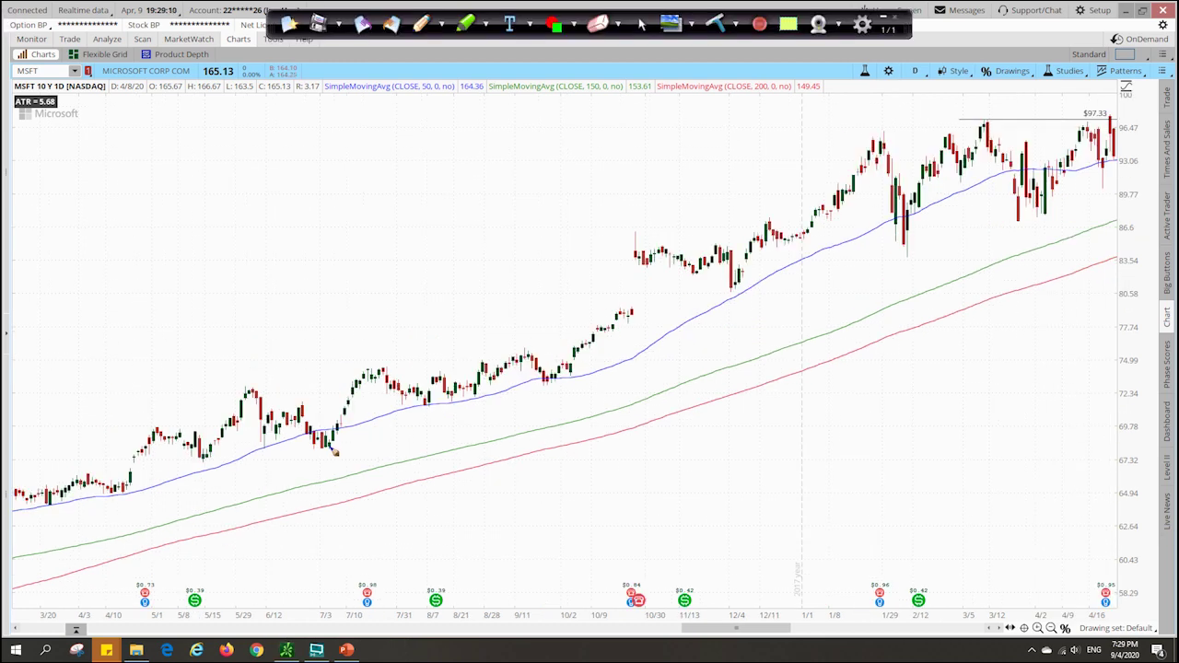
mouse_move(544, 383)
mouse_down()
mouse_move(623, 289)
mouse_move(636, 250)
mouse_up()
key(ctrl+z)
mouse_move(643, 225)
mouse_down()
mouse_move(619, 242)
mouse_move(643, 267)
mouse_move(648, 227)
mouse_up()
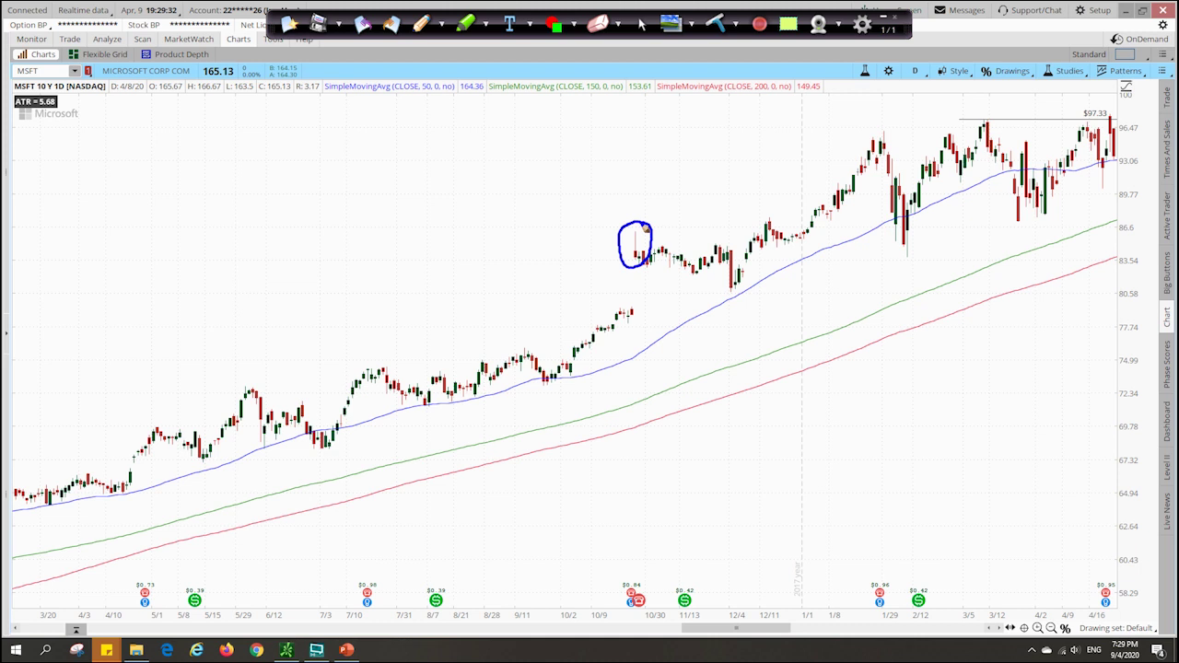
key(Escape)
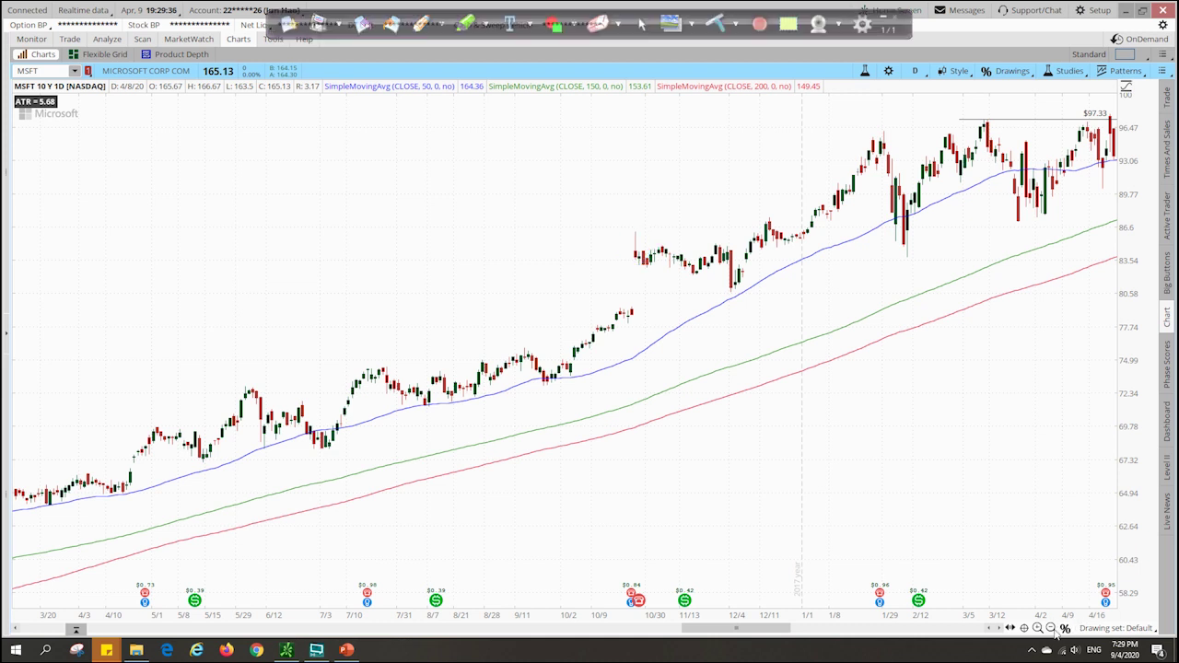
click(1064, 630)
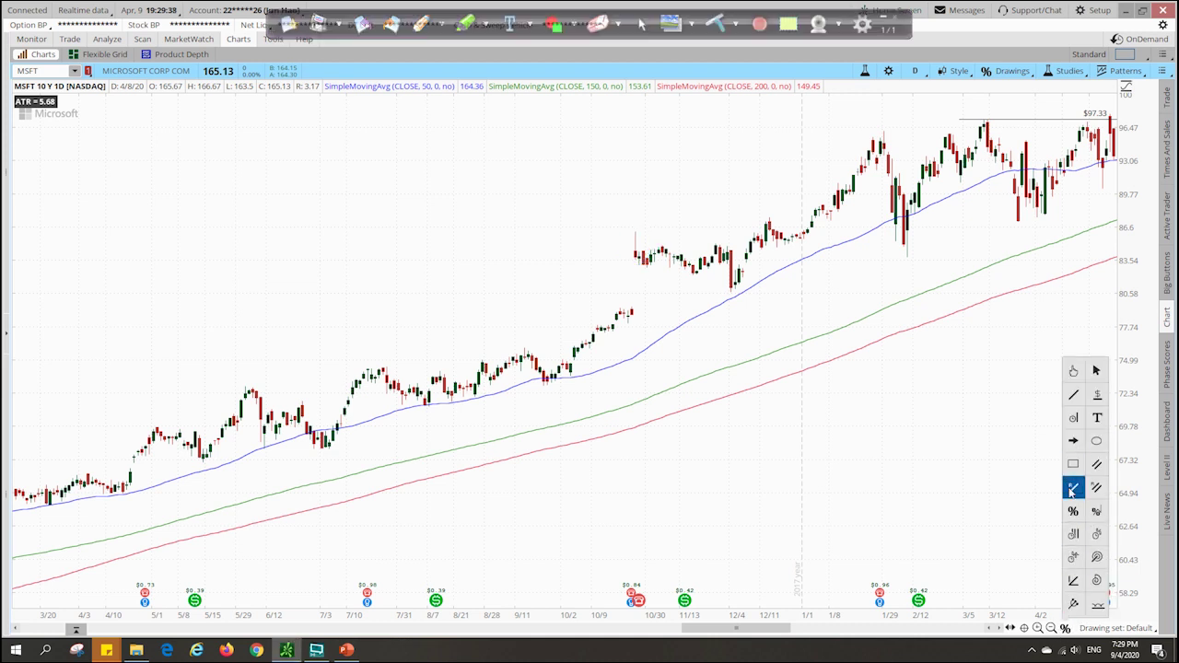
click(1075, 513)
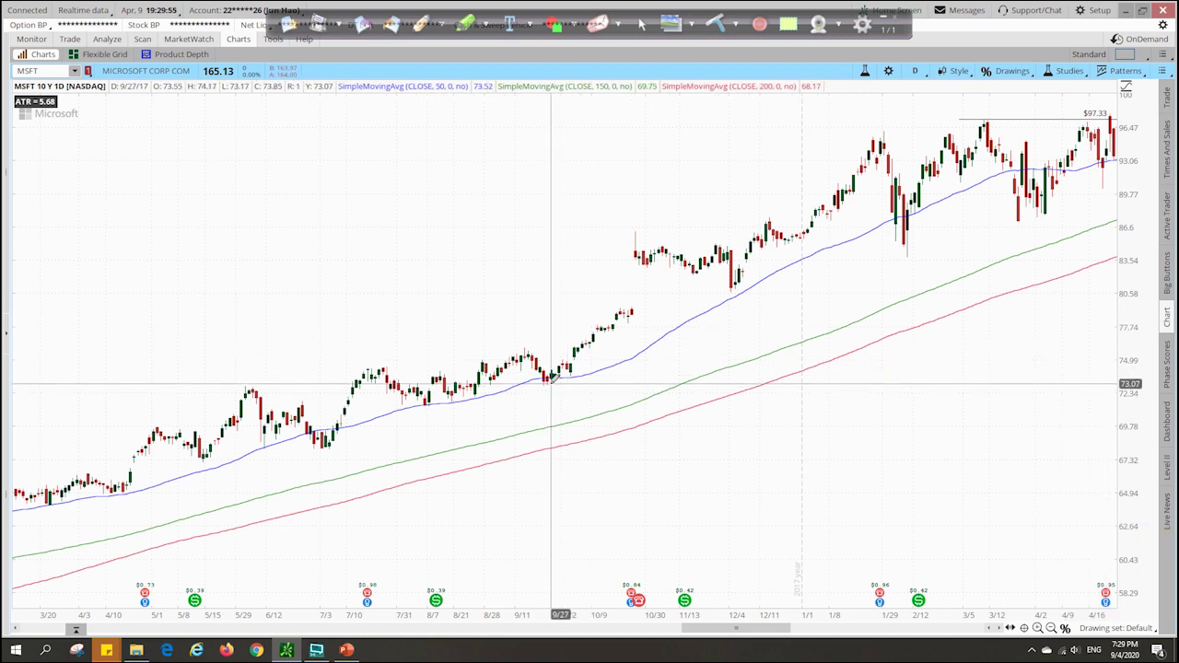
- Draw the retracement from the 9/26 low to the 10/27 high, then pen-mark A, B, 23.6% and 38.2%
mouse_move(548, 380)
mouse_down()
mouse_move(606, 305)
mouse_move(638, 226)
mouse_up()
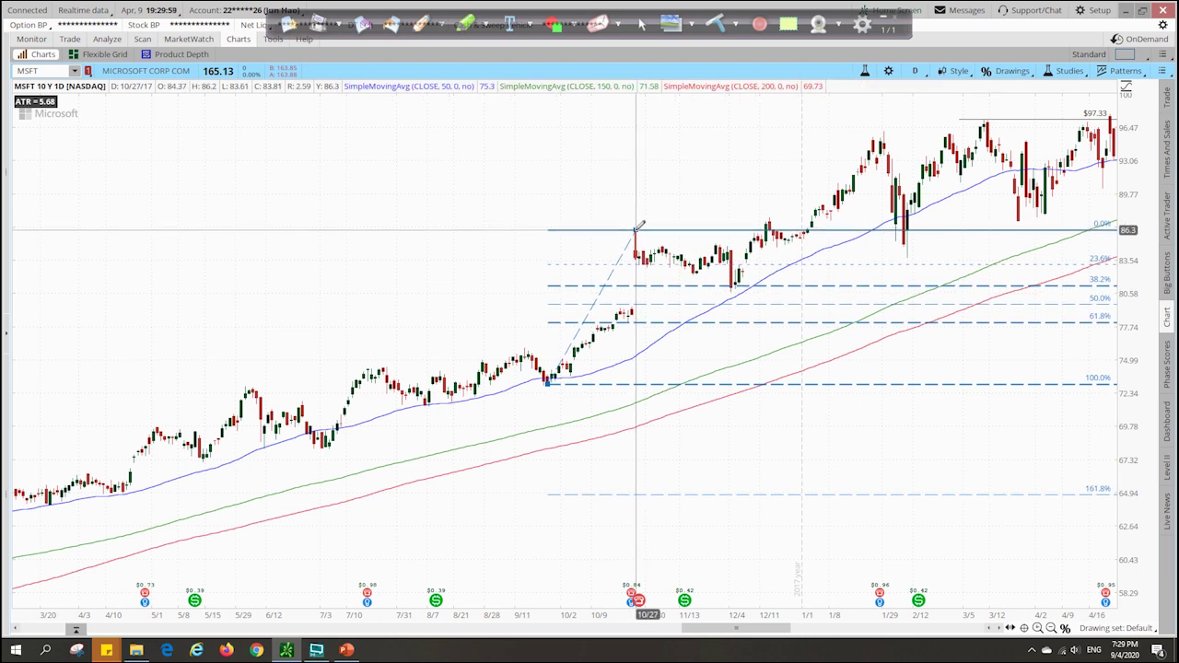
key(ctrl+shift+p)
mouse_move(537, 412)
mouse_down()
mouse_move(553, 412)
mouse_move(551, 400)
mouse_up()
drag(628, 196, 635, 225)
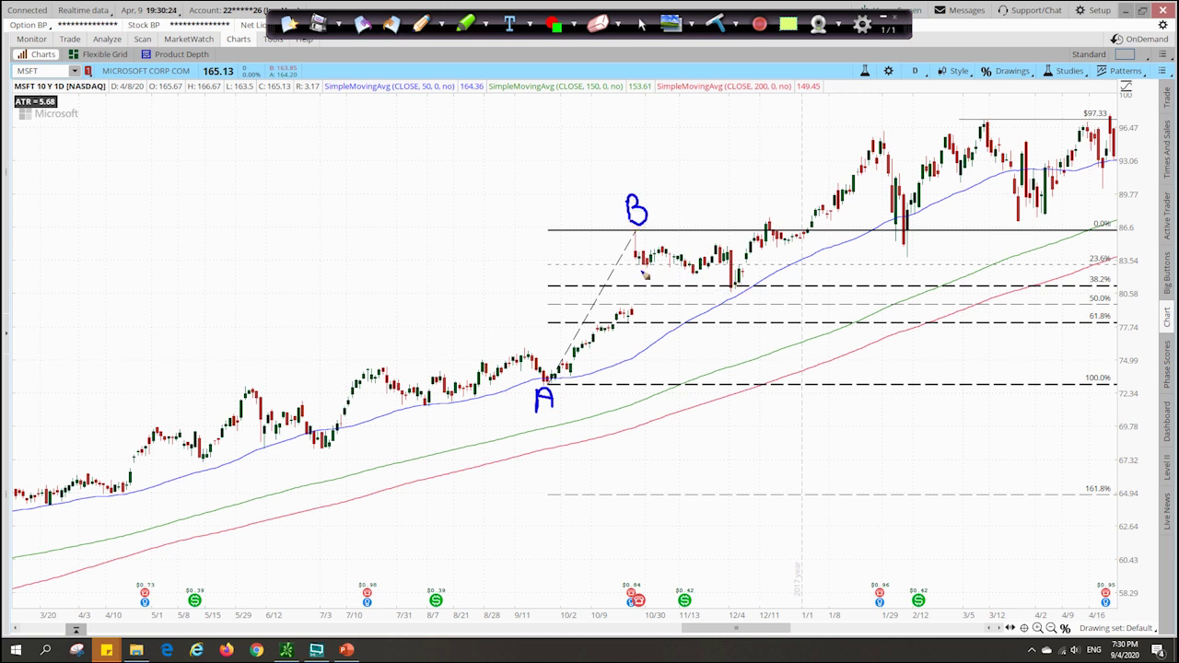
mouse_move(629, 266)
mouse_down()
mouse_move(661, 265)
mouse_move(626, 265)
mouse_up()
drag(1084, 267, 1113, 267)
mouse_move(672, 255)
mouse_down()
mouse_move(703, 273)
mouse_move(729, 248)
mouse_move(734, 287)
mouse_move(745, 279)
mouse_up()
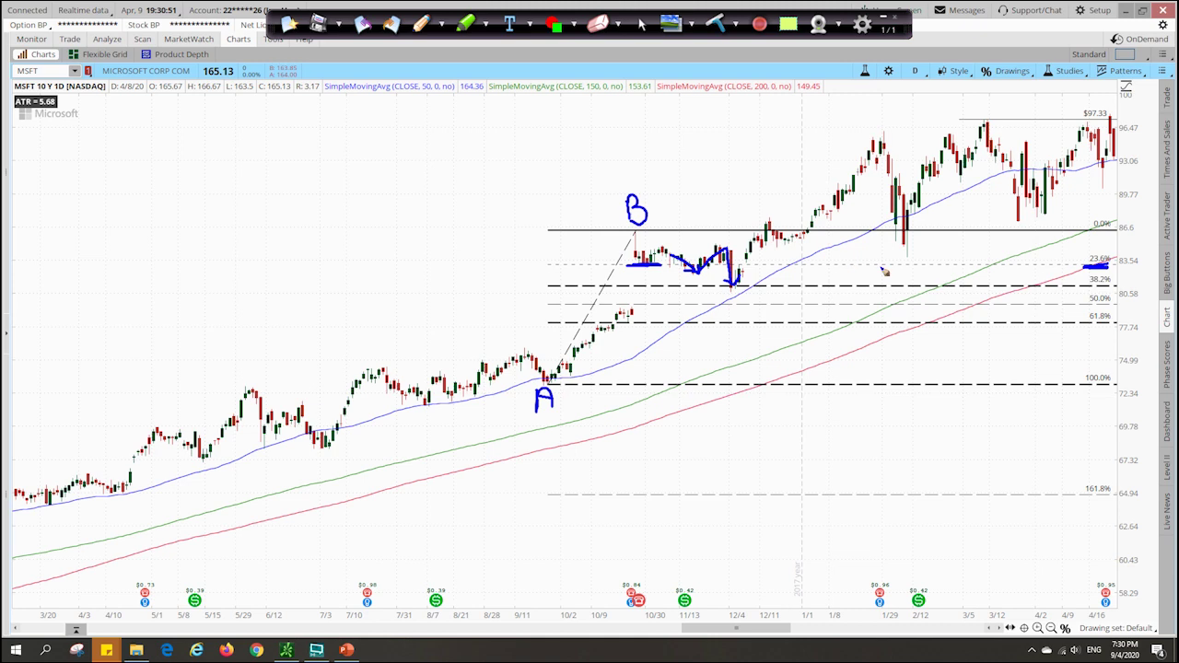
drag(1085, 287, 1115, 291)
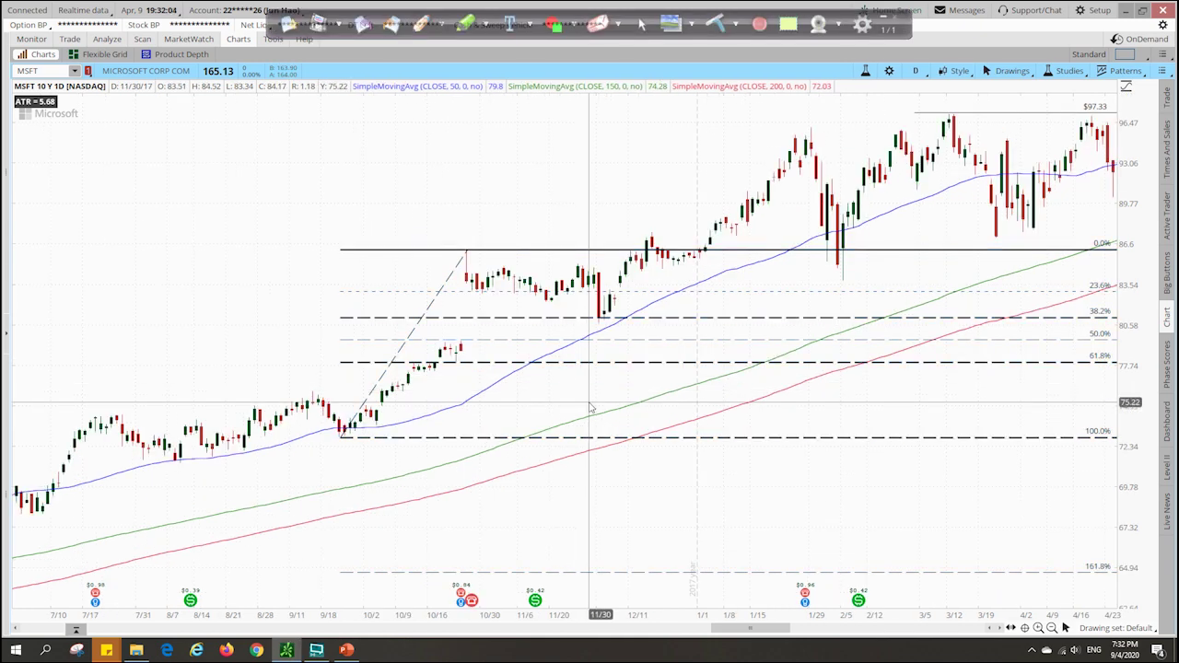
- Open the Fibonacci drawing's properties, ink the 0, 0.236 and 0.786 coefficients, then clear the ink
right_click(486, 318)
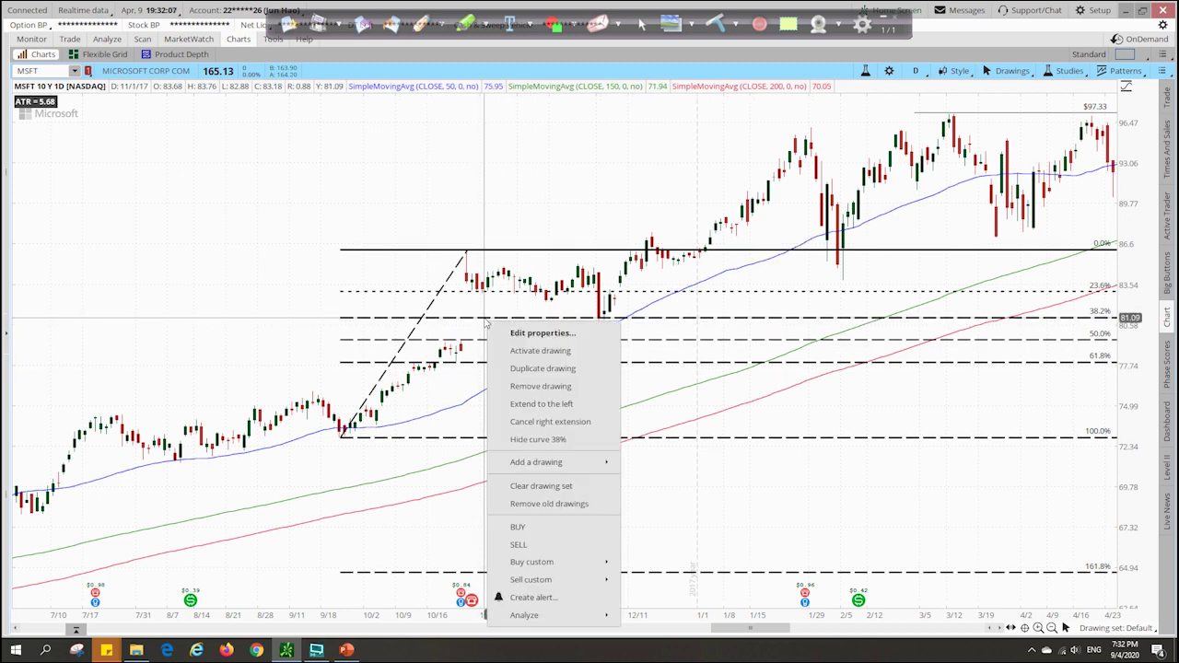
click(531, 337)
mouse_move(496, 421)
mouse_down()
mouse_move(472, 415)
mouse_move(468, 428)
mouse_move(497, 422)
mouse_up()
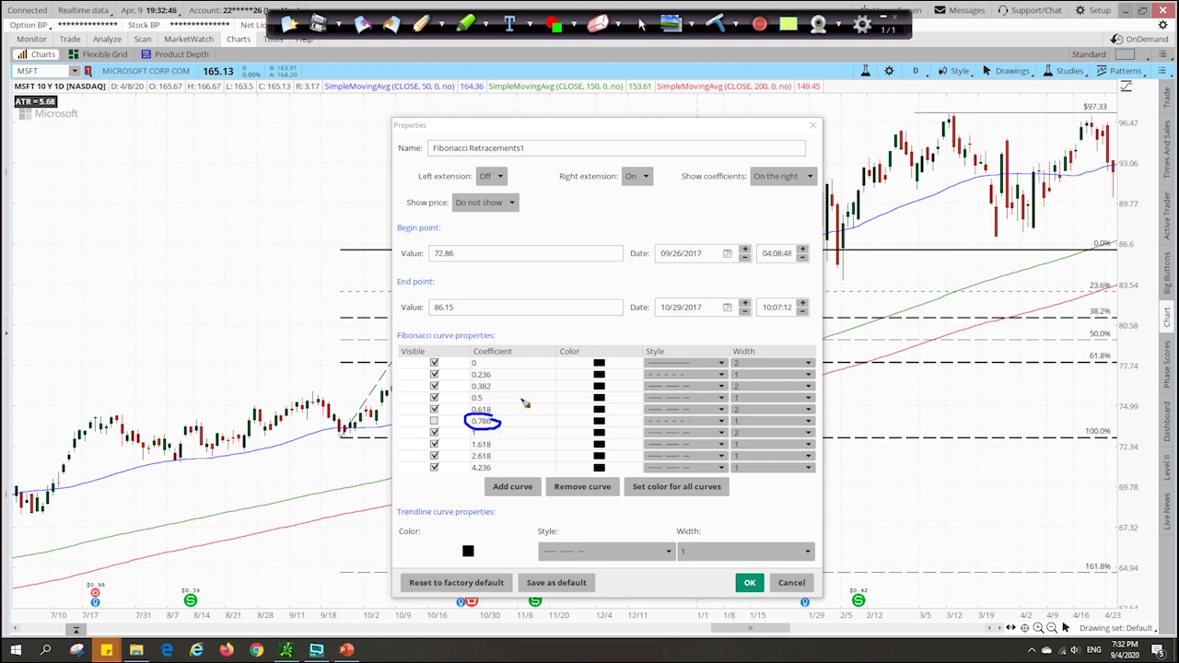
mouse_move(498, 367)
mouse_down()
mouse_move(468, 372)
mouse_move(494, 391)
mouse_move(508, 372)
mouse_move(494, 367)
mouse_up()
key(Escape)
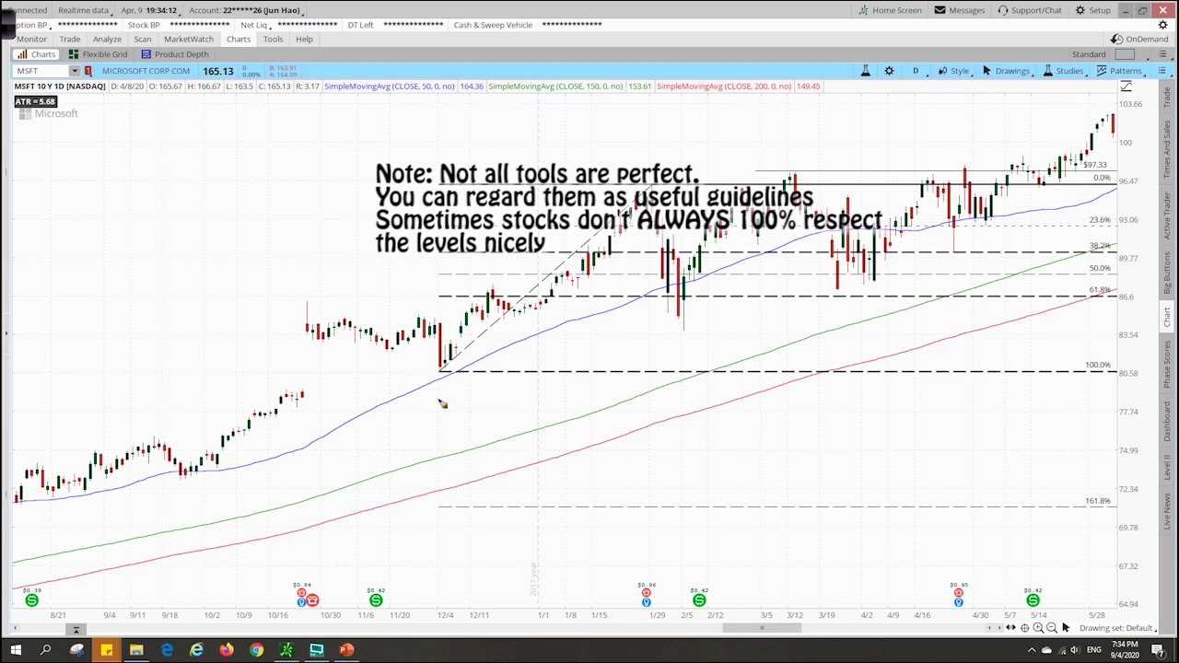
- Ink the swing low A, high B, and the pullback arrow to 61.8%, then clear the ink
mouse_move(431, 407)
mouse_down()
mouse_move(440, 379)
mouse_move(449, 405)
mouse_move(450, 394)
mouse_up()
mouse_move(650, 151)
mouse_down()
mouse_move(652, 176)
mouse_move(668, 154)
mouse_move(675, 169)
mouse_move(651, 173)
mouse_move(668, 267)
mouse_move(660, 298)
mouse_move(663, 288)
mouse_up()
drag(1085, 300, 1114, 298)
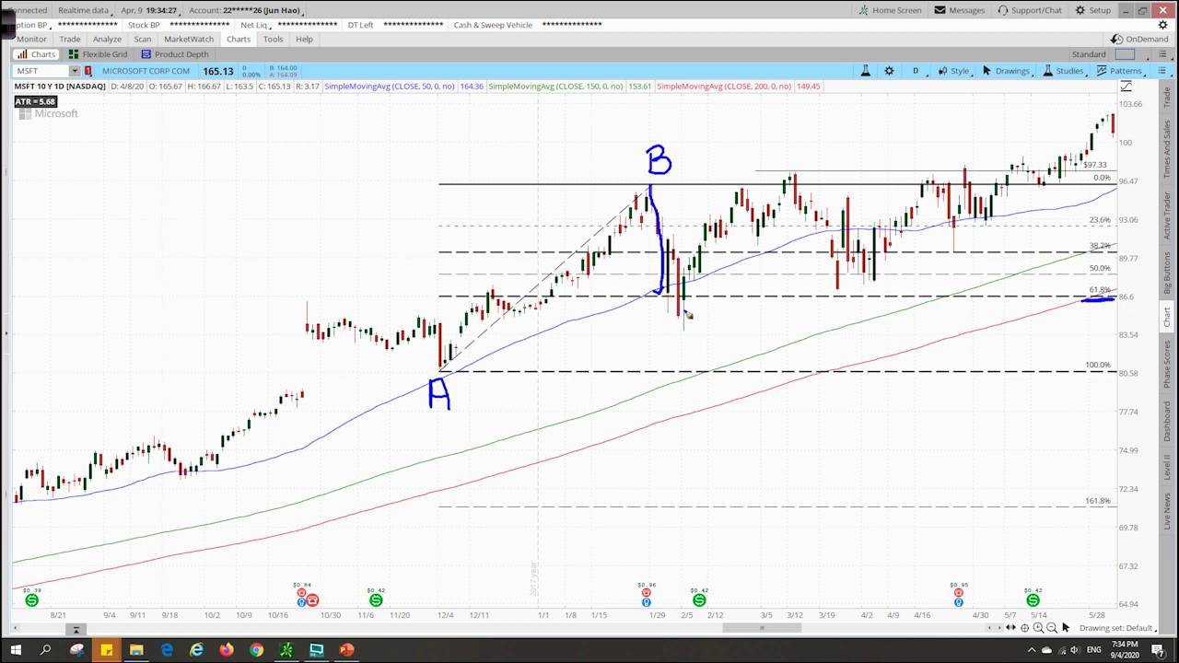
drag(679, 300, 688, 324)
key(Escape)
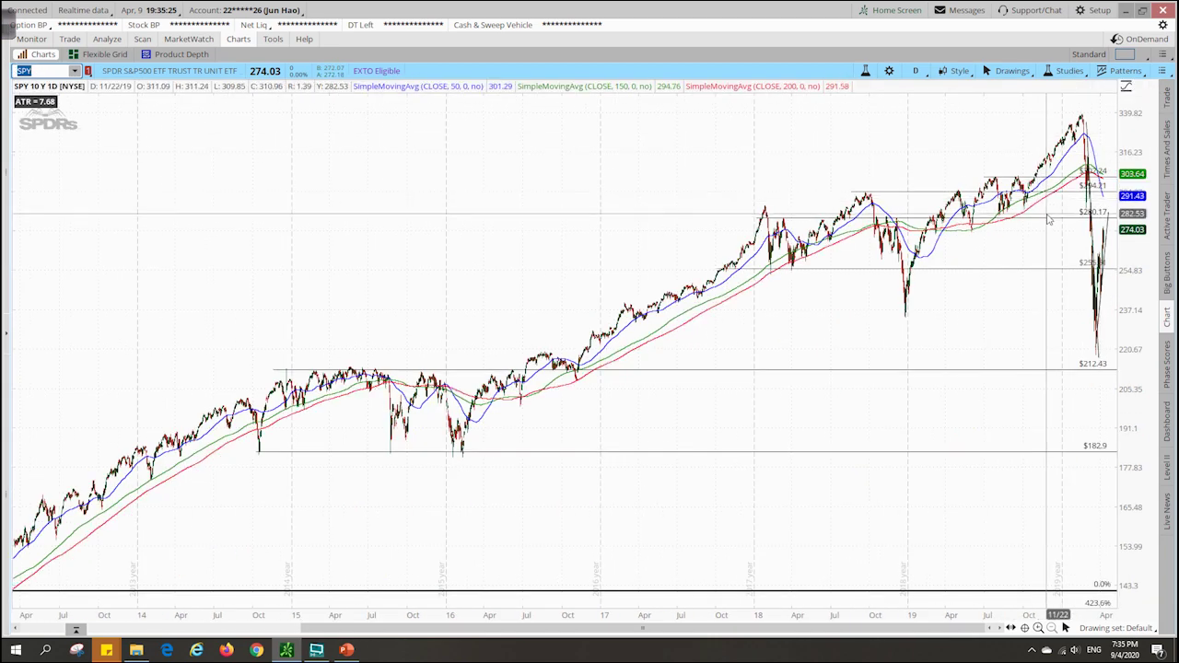
- Zoom to October 2019–April 2020 and ink the selloff zigzag labelled I, C, I, A and B
drag(1033, 257, 1108, 258)
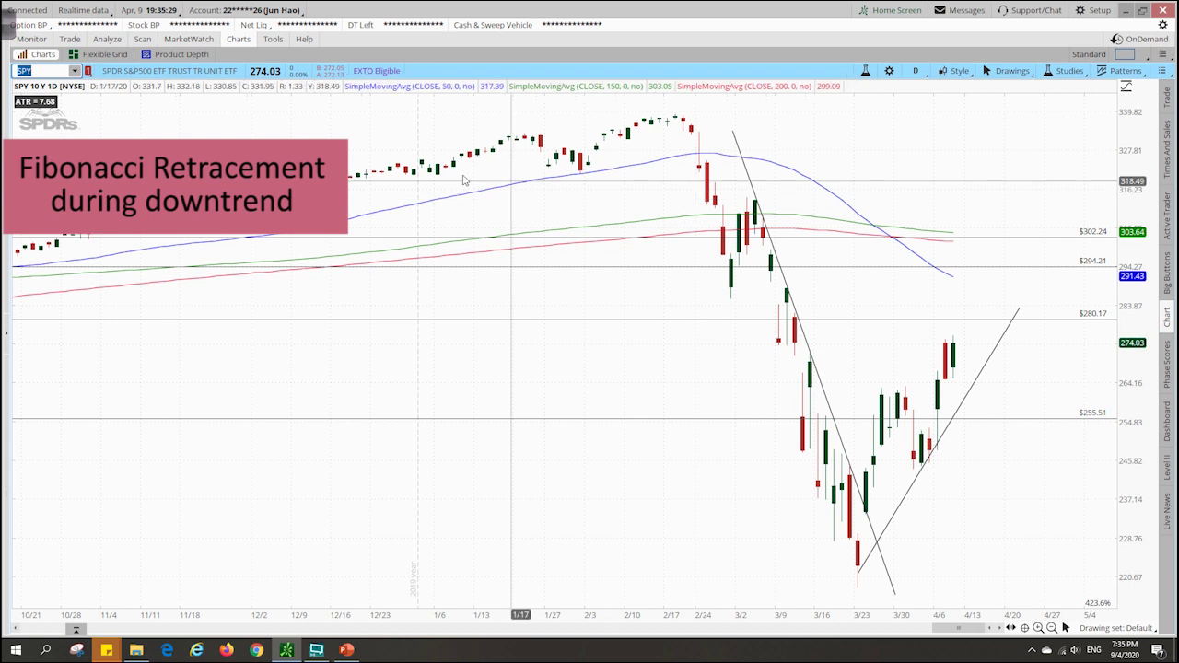
mouse_move(321, 119)
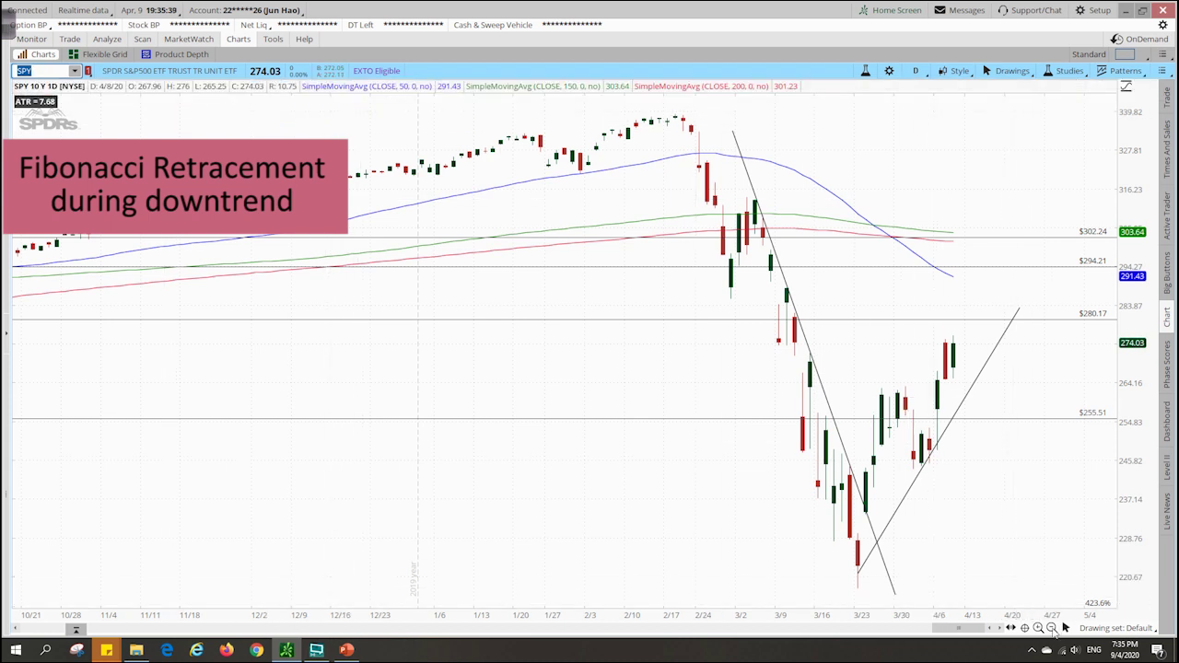
click(1066, 630)
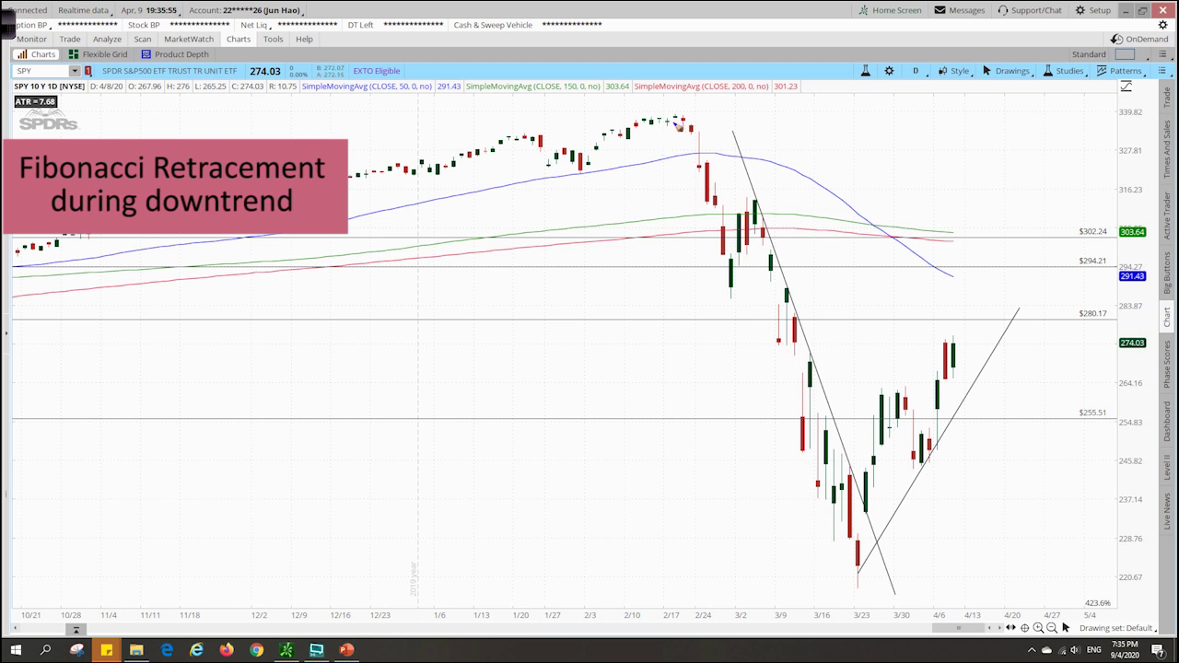
mouse_move(679, 120)
mouse_down()
mouse_move(715, 254)
mouse_move(761, 231)
mouse_move(868, 583)
mouse_up()
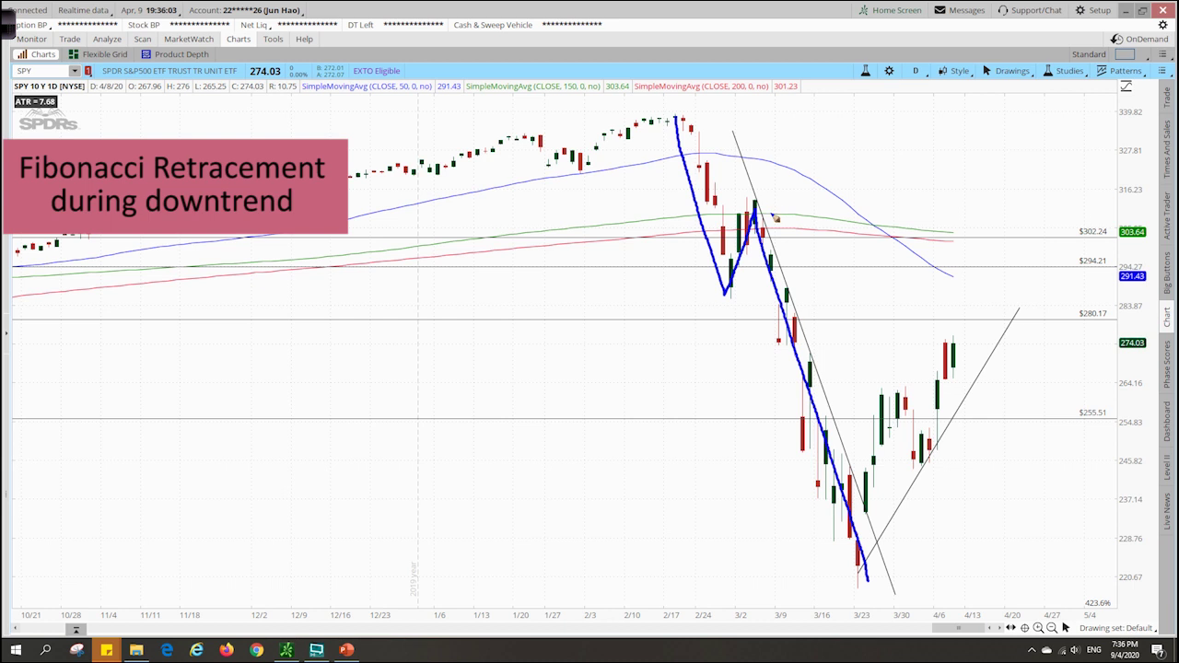
drag(643, 173, 663, 173)
mouse_move(652, 174)
mouse_down()
mouse_move(652, 195)
mouse_move(666, 196)
mouse_up()
drag(751, 264, 752, 277)
mouse_move(772, 377)
mouse_down()
mouse_move(787, 384)
mouse_move(778, 395)
mouse_up()
drag(771, 396, 786, 396)
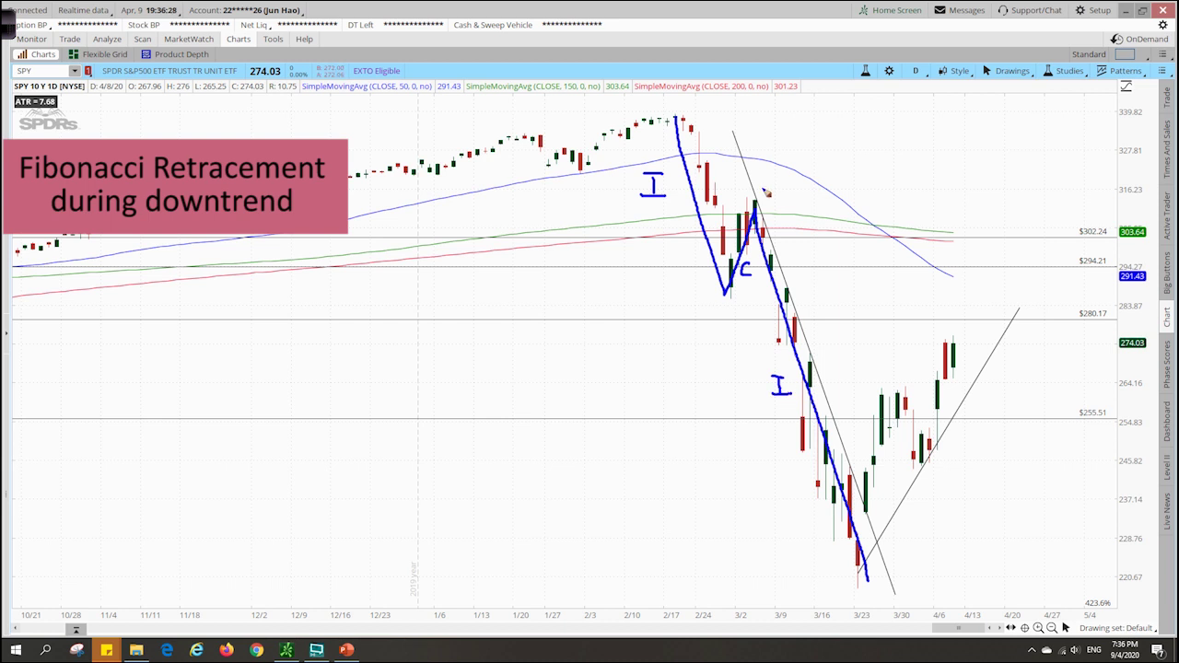
mouse_move(762, 211)
mouse_down()
mouse_move(777, 182)
mouse_move(779, 204)
mouse_up()
mouse_move(830, 570)
mouse_down()
mouse_move(842, 583)
mouse_move(833, 598)
mouse_up()
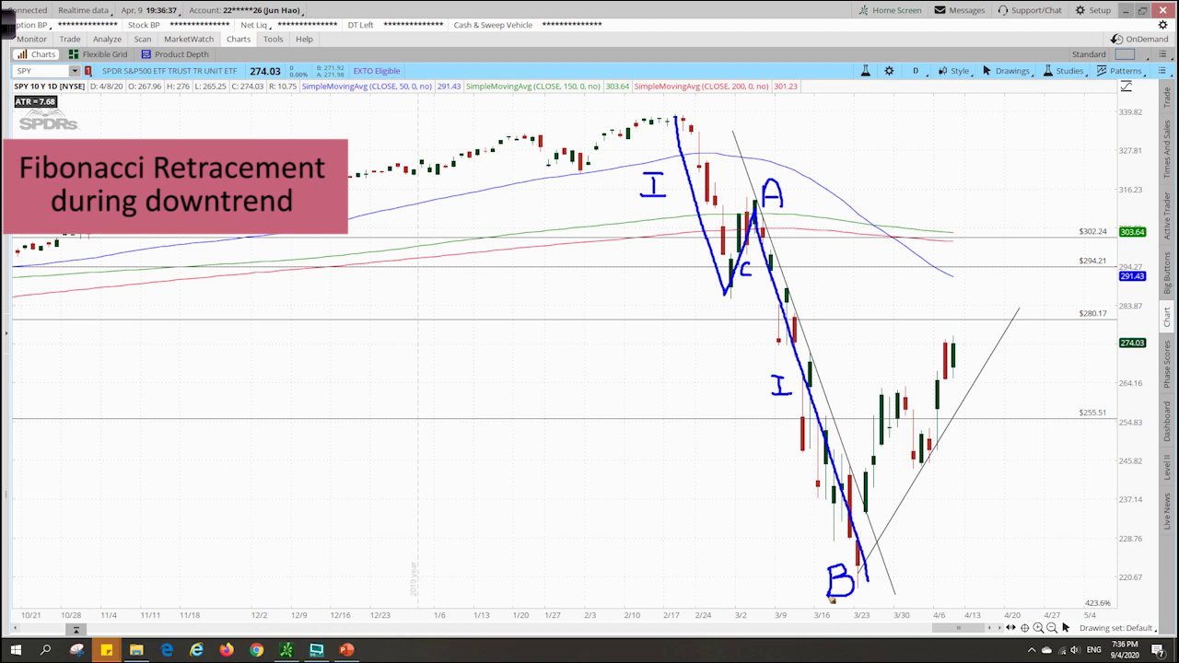
- Draw a Fibonacci retracement from the A peak down to the B low
key(Escape)
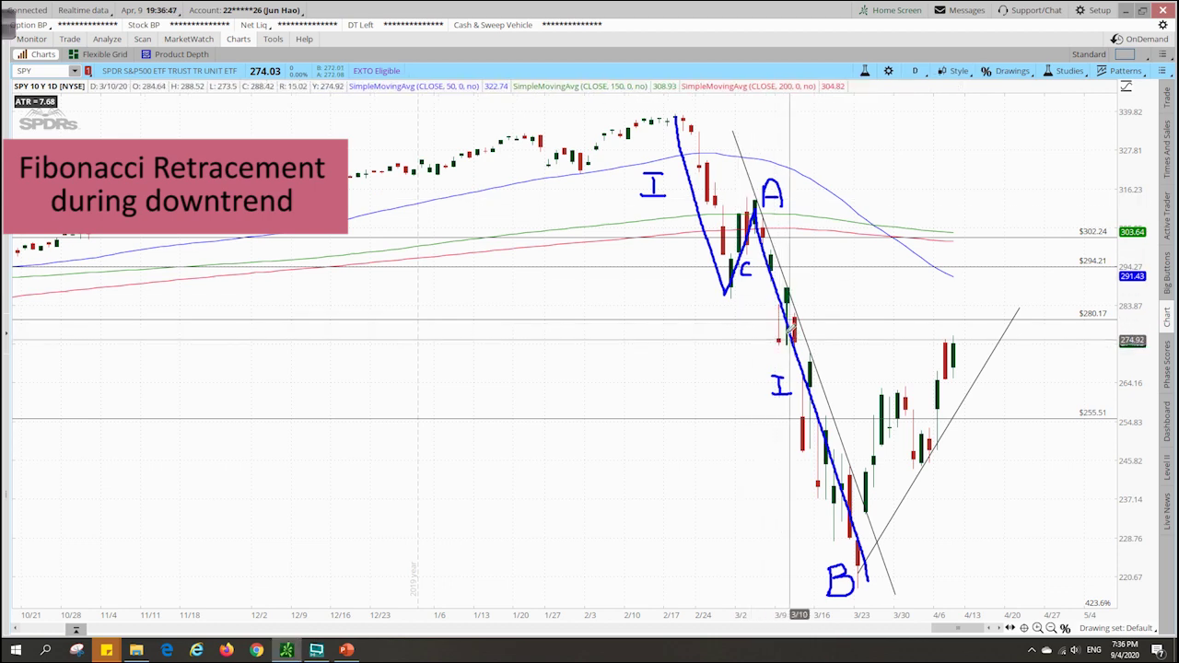
click(753, 196)
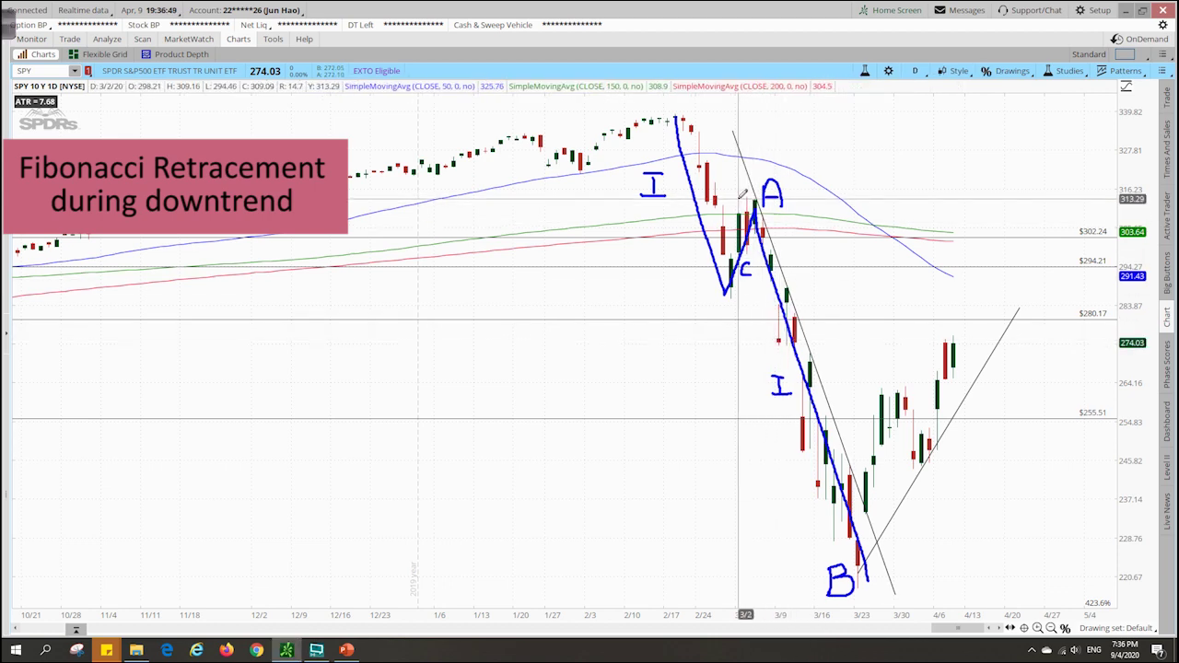
click(858, 587)
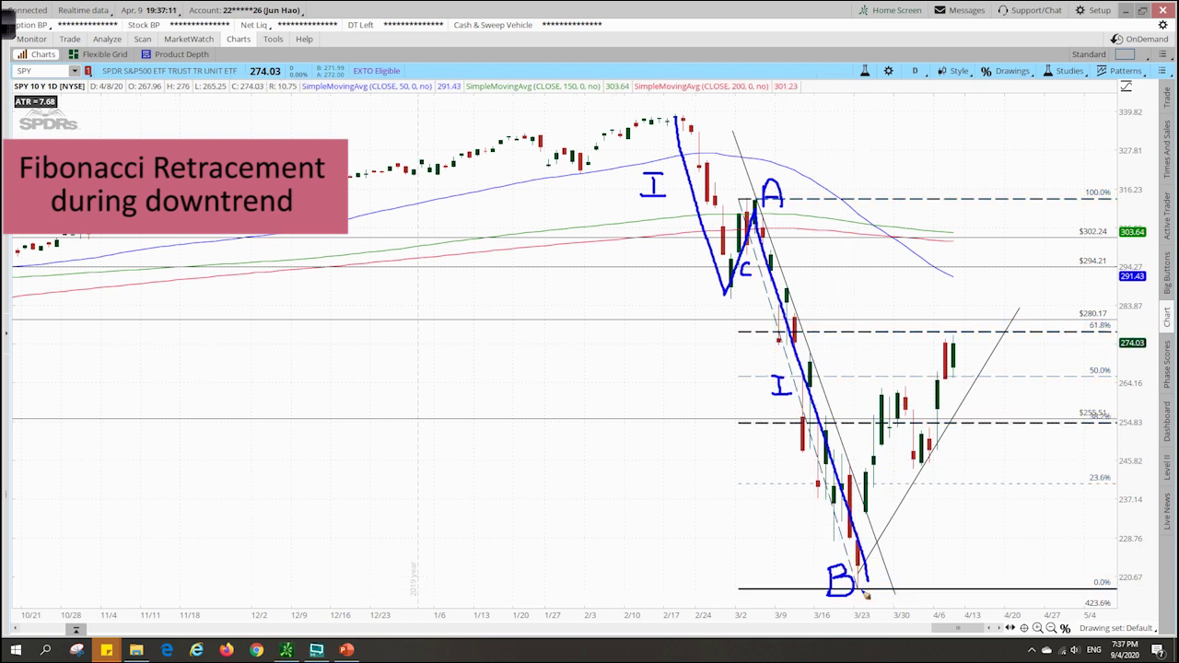
- Sketch the rebound from the B low with an upward arrow, then delete the Fibonacci retracement
mouse_move(874, 587)
mouse_down()
mouse_move(907, 392)
mouse_move(914, 408)
mouse_up()
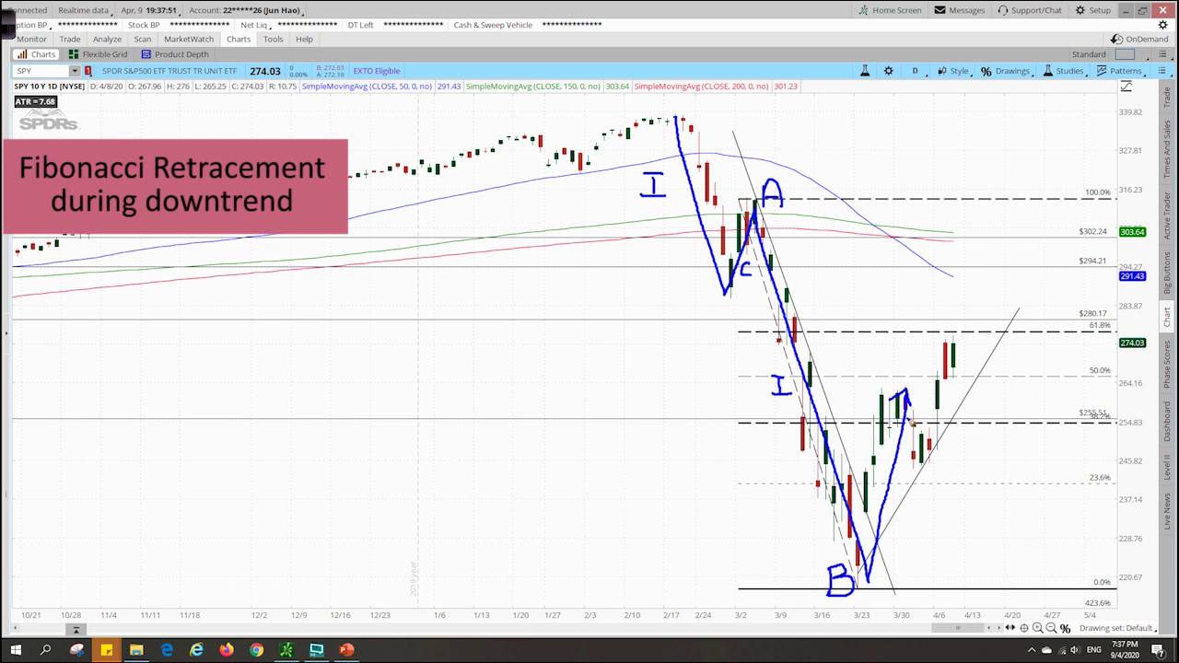
mouse_move(924, 459)
mouse_down()
mouse_move(950, 382)
mouse_move(922, 379)
mouse_move(966, 364)
mouse_move(983, 333)
mouse_move(988, 348)
mouse_up()
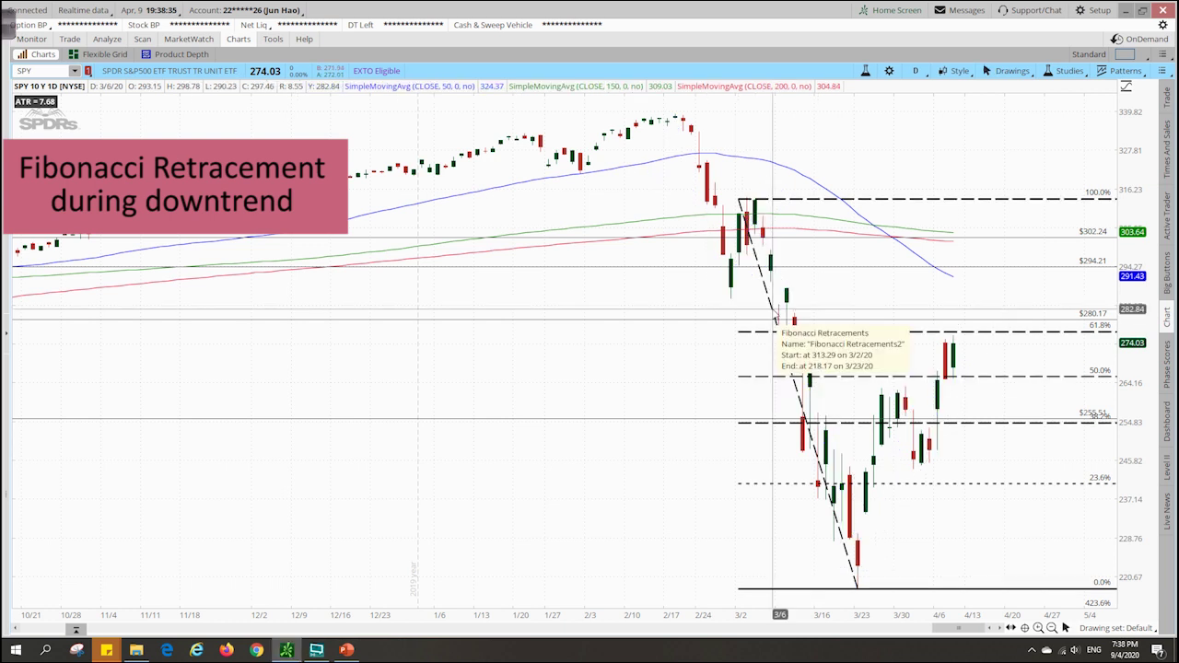
click(774, 317)
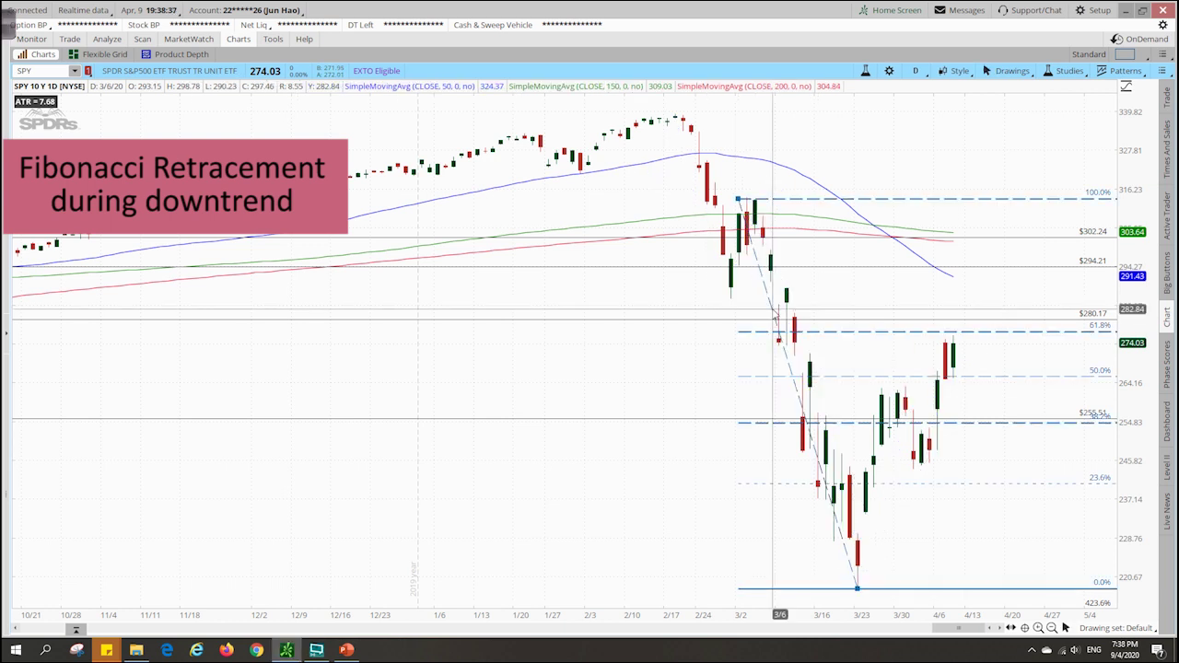
key(Delete)
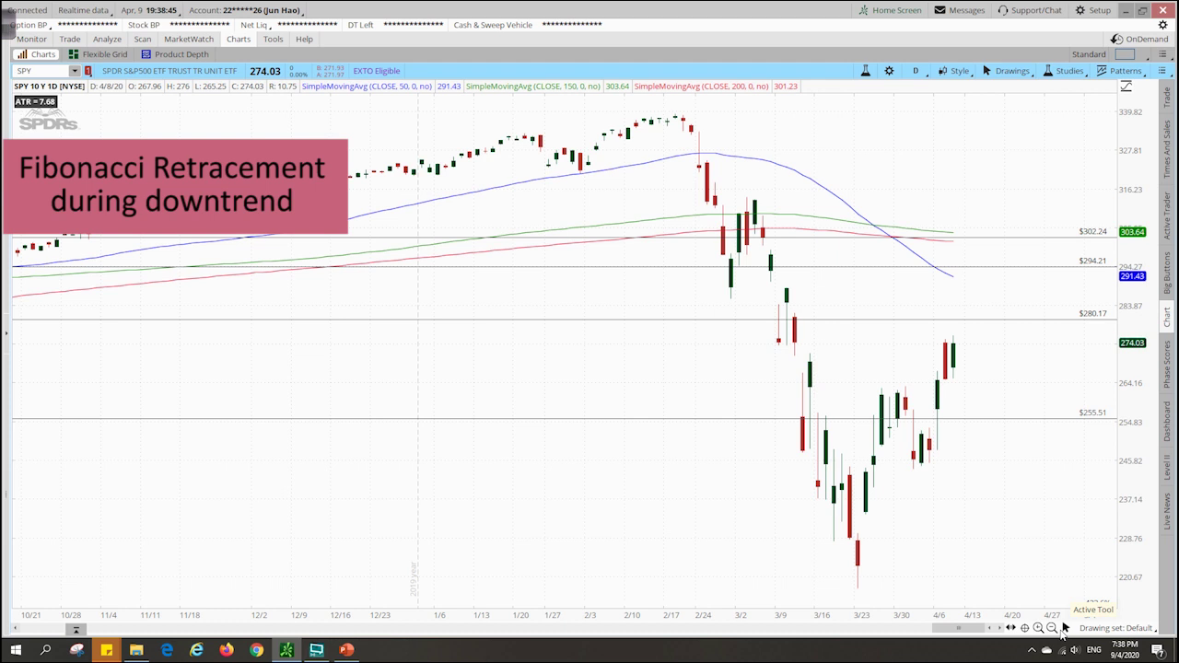
- Ink the February-to-March swings, labelling the drops I and the bounces C
click(1065, 628)
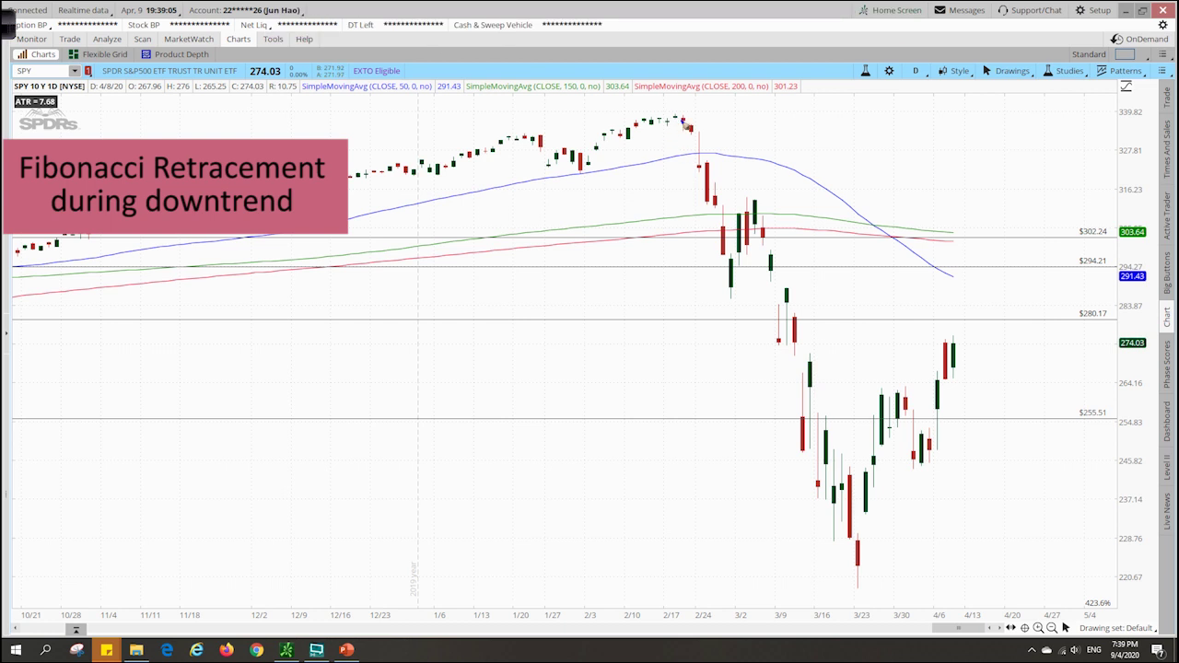
mouse_move(682, 114)
mouse_down()
mouse_move(731, 278)
mouse_move(759, 197)
mouse_move(864, 578)
mouse_move(913, 398)
mouse_move(926, 467)
mouse_move(961, 341)
mouse_up()
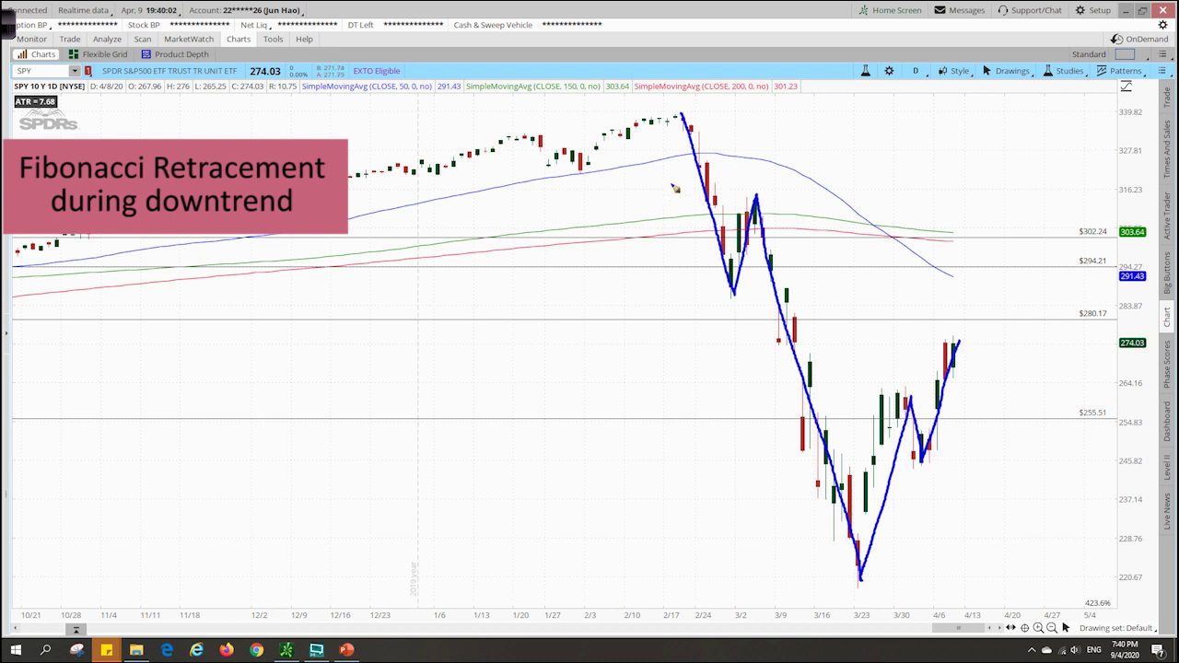
mouse_move(663, 177)
mouse_down()
mouse_move(678, 177)
mouse_move(671, 196)
mouse_move(742, 217)
mouse_up()
mouse_move(785, 273)
mouse_down()
mouse_move(801, 273)
mouse_move(792, 292)
mouse_up()
drag(784, 293, 801, 293)
mouse_move(906, 507)
mouse_down()
mouse_move(891, 522)
mouse_move(911, 535)
mouse_up()
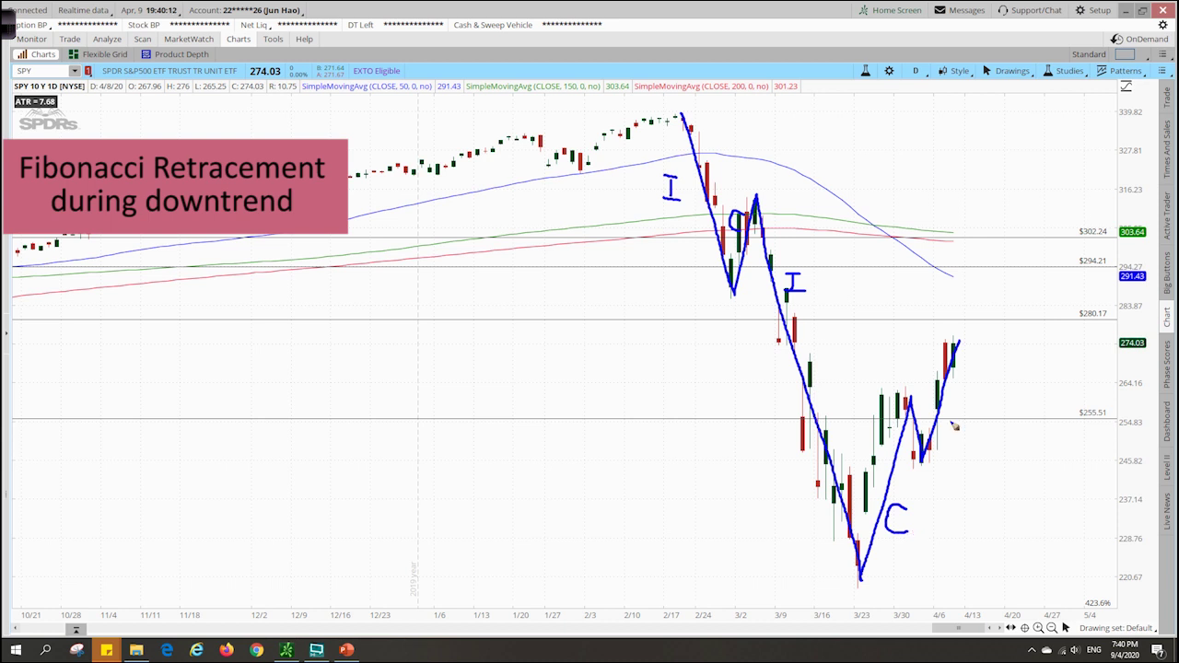
mouse_move(919, 431)
mouse_down()
mouse_move(940, 501)
mouse_move(959, 490)
mouse_move(967, 511)
mouse_move(989, 504)
mouse_up()
drag(1019, 492, 1016, 509)
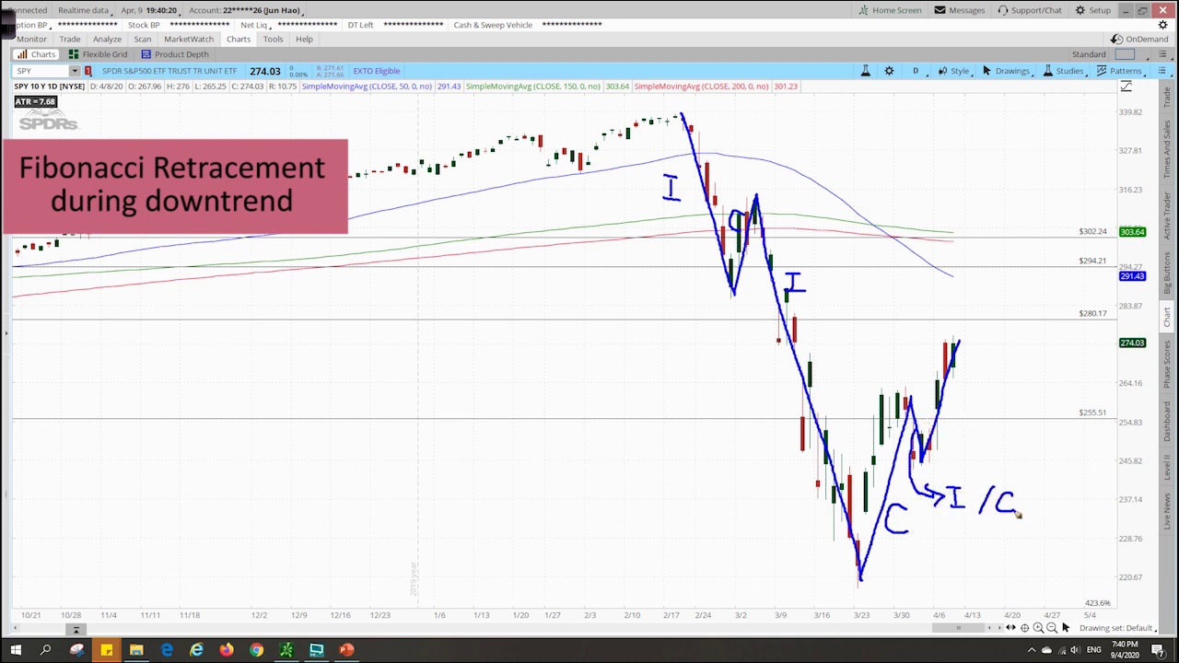
- Redraw the rebound arrow and I/C labels, then clear the ink and retrace the decline
key(ctrl+z)
key(ctrl+z)
key(ctrl+z)
key(ctrl+z)
key(ctrl+z)
key(ctrl+z)
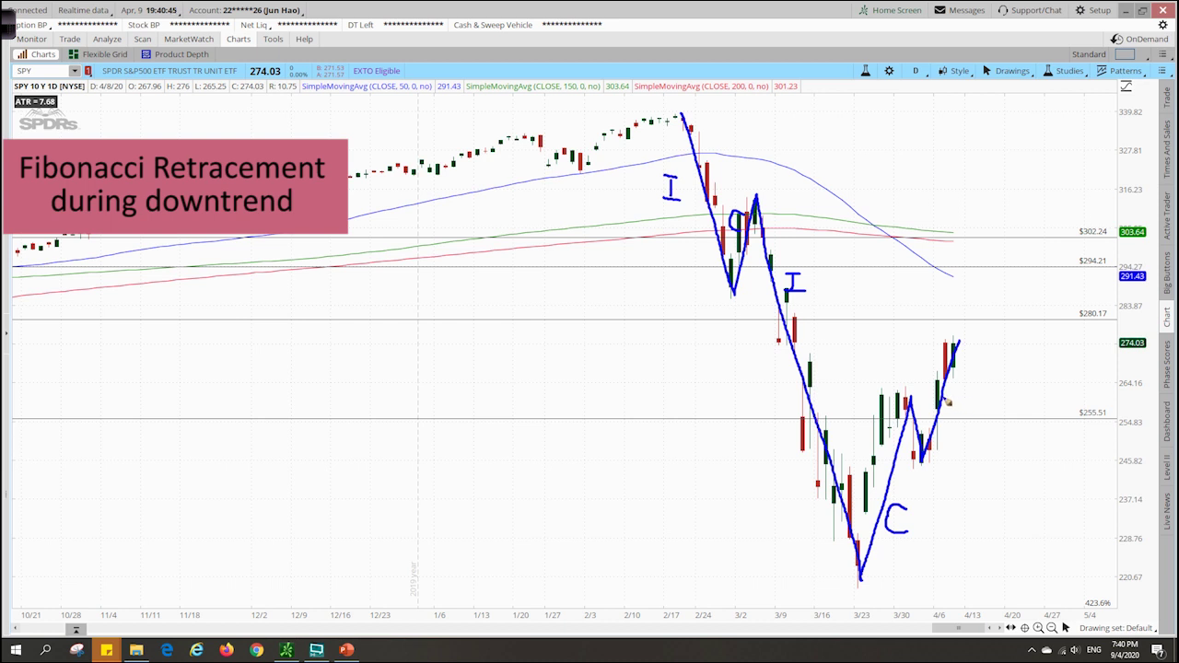
mouse_move(944, 400)
mouse_down()
mouse_move(983, 399)
mouse_move(968, 406)
mouse_move(1006, 387)
mouse_up()
mouse_move(997, 388)
mouse_down()
mouse_move(997, 412)
mouse_move(1013, 411)
mouse_up()
mouse_move(918, 553)
mouse_down()
mouse_move(962, 466)
mouse_move(963, 489)
mouse_up()
drag(1029, 390, 1017, 423)
mouse_move(1069, 394)
mouse_down()
mouse_move(1036, 405)
mouse_move(1073, 416)
mouse_up()
mouse_move(697, 294)
mouse_down()
mouse_move(708, 378)
mouse_move(728, 352)
mouse_up()
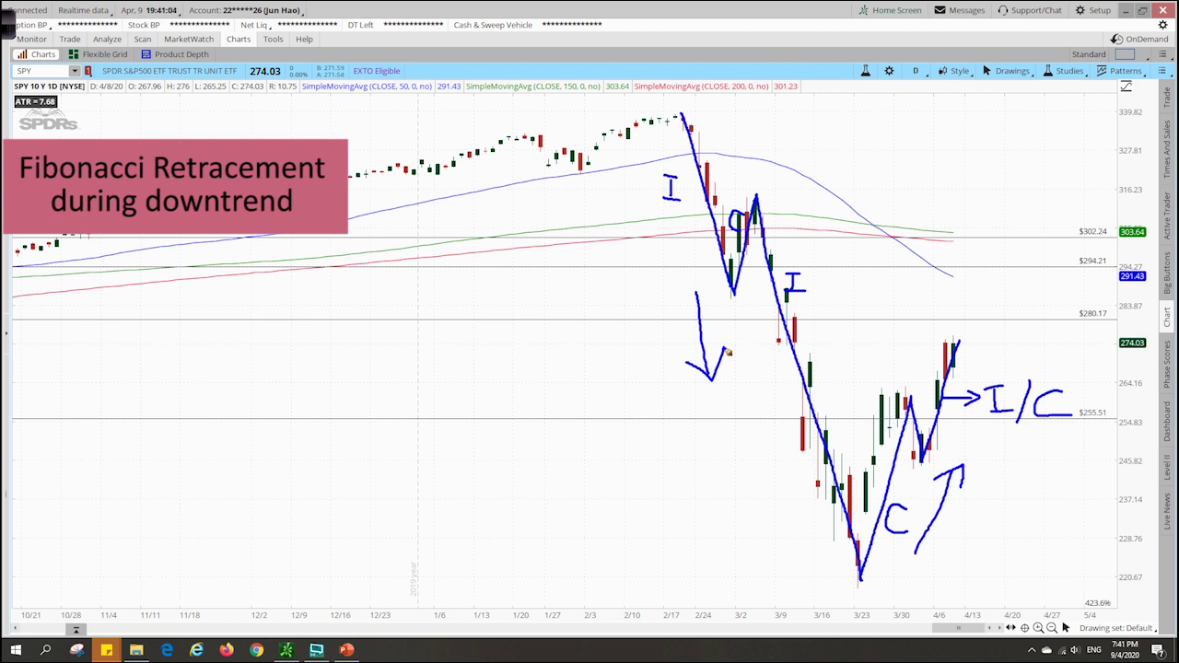
key(e)
mouse_move(679, 116)
mouse_down()
mouse_move(711, 194)
mouse_move(769, 281)
mouse_move(857, 579)
mouse_up()
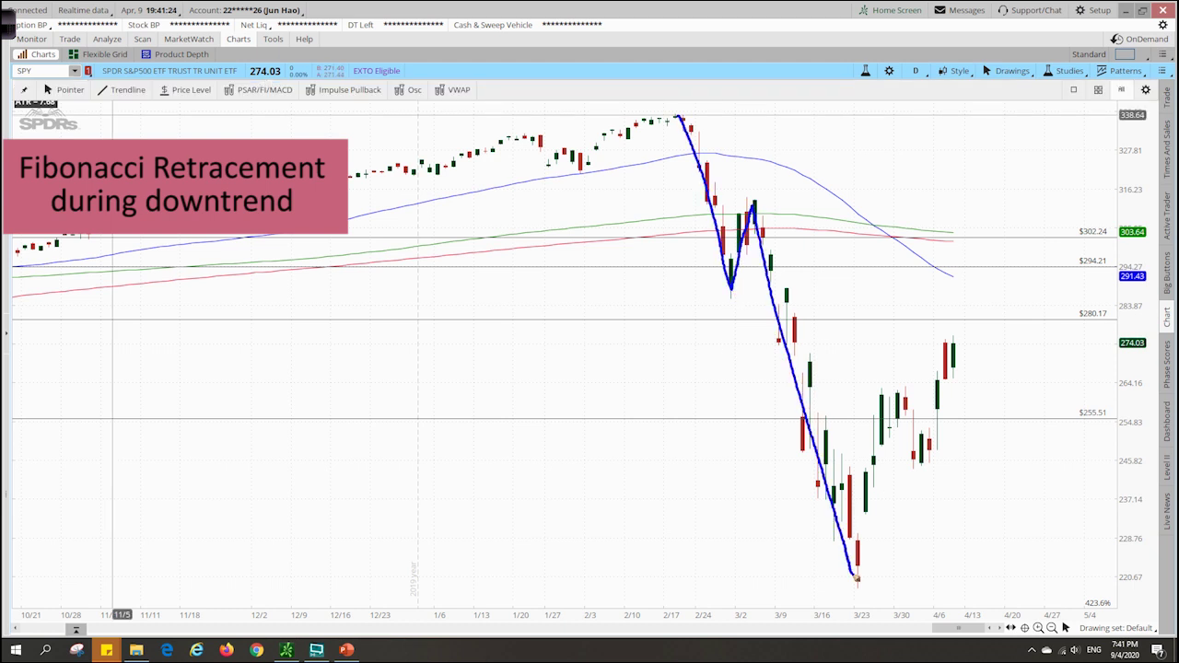
- Ink the peak-to-low drop labelled I and the rebound labelled C, then clear it
key(e)
drag(679, 116, 857, 590)
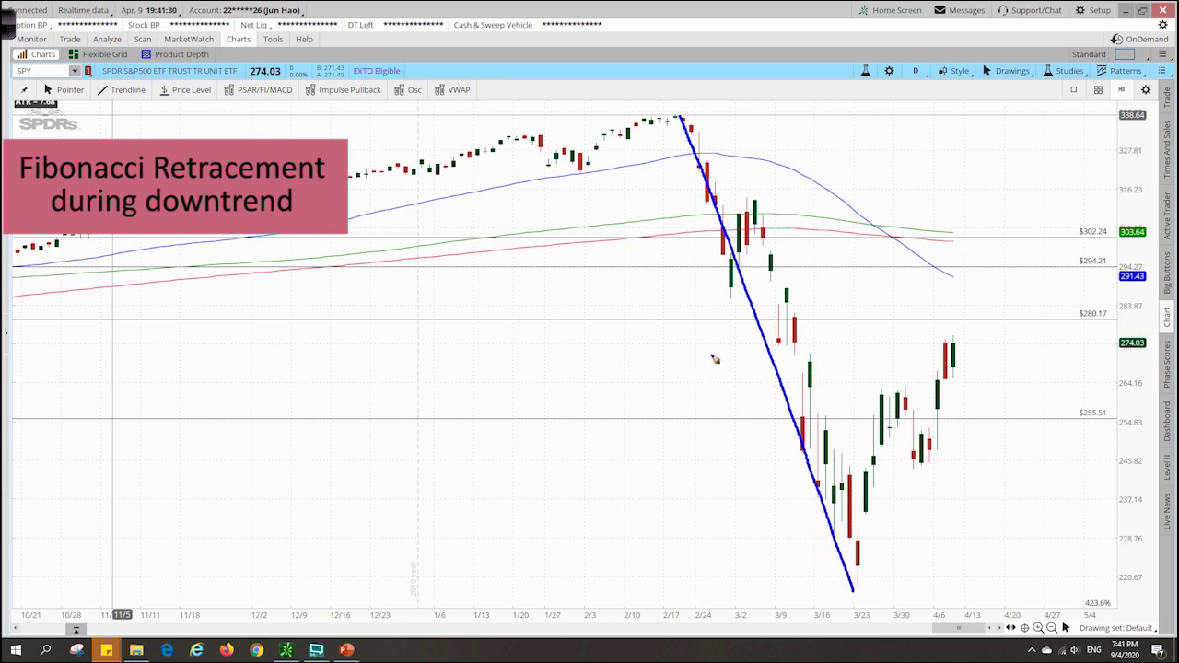
mouse_move(697, 348)
mouse_down()
mouse_move(730, 349)
mouse_move(715, 370)
mouse_up()
drag(691, 367, 729, 371)
mouse_move(857, 595)
mouse_down()
mouse_move(898, 526)
mouse_move(959, 345)
mouse_up()
mouse_move(974, 470)
mouse_down()
mouse_move(950, 496)
mouse_move(979, 495)
mouse_up()
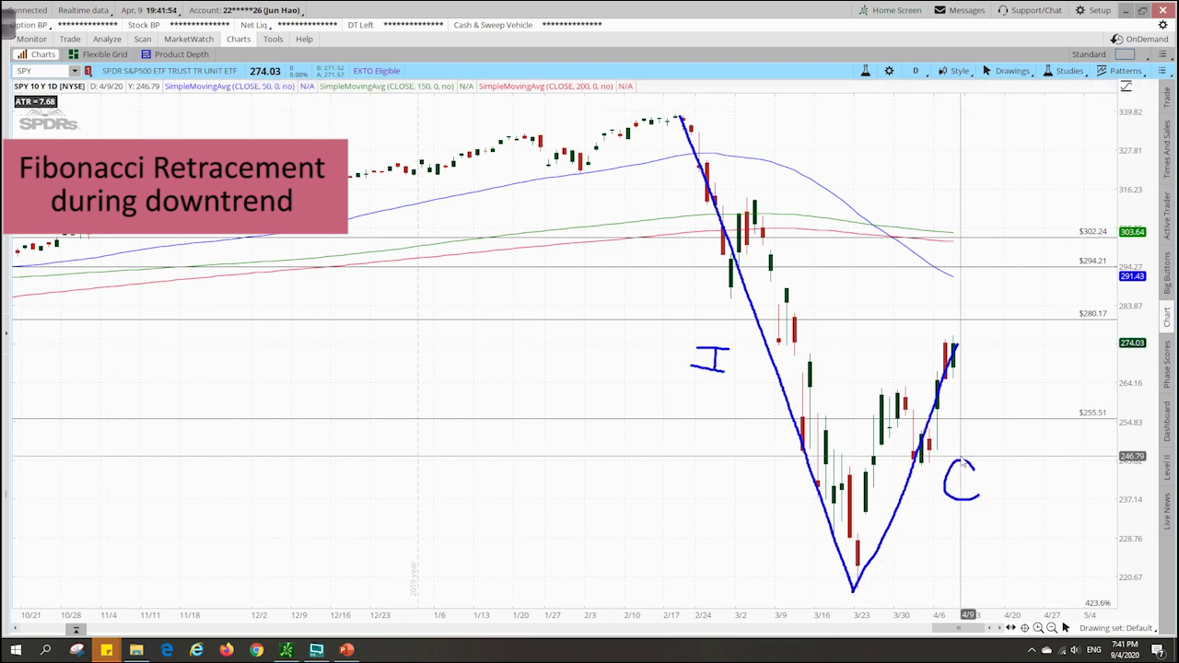
key(Escape)
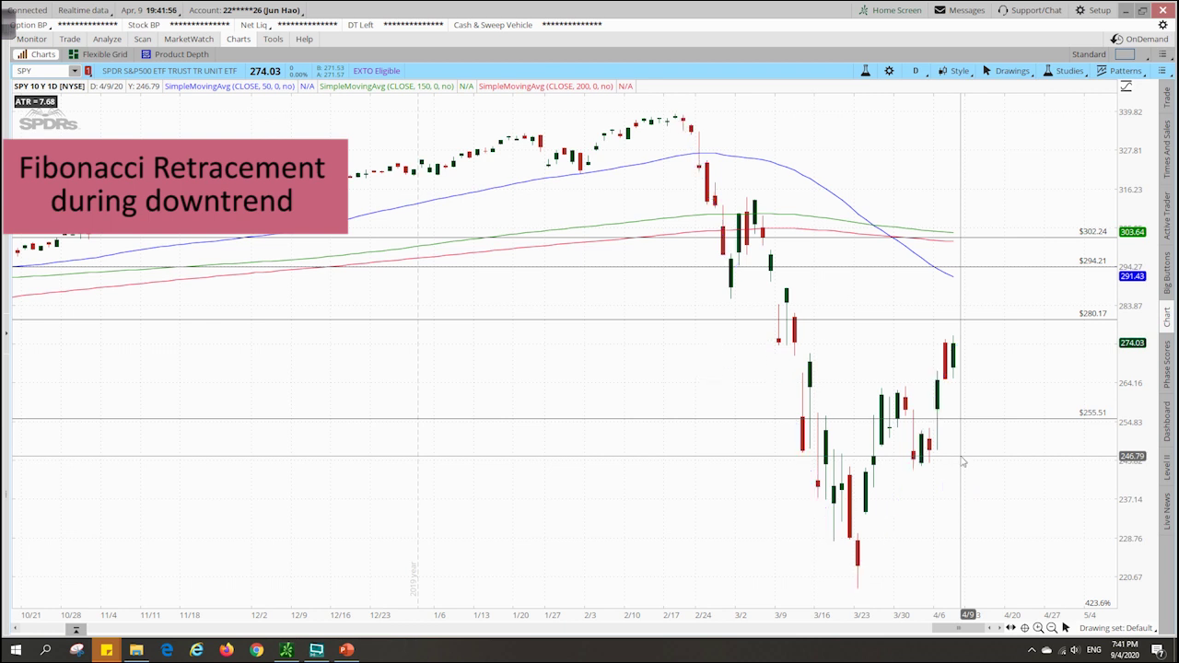
- Label the February peak A and March low B, then draw the Fibonacci retracement from A to B
click(1067, 627)
mouse_move(883, 17)
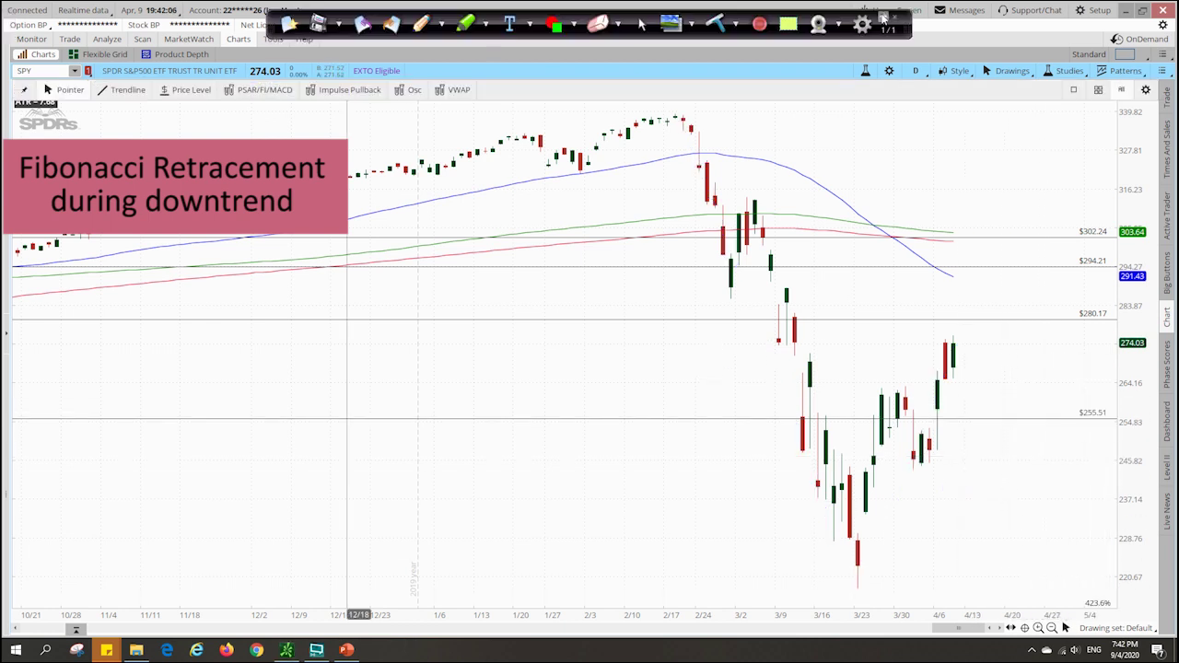
drag(702, 118, 720, 111)
drag(830, 582, 838, 599)
mouse_move(1074, 534)
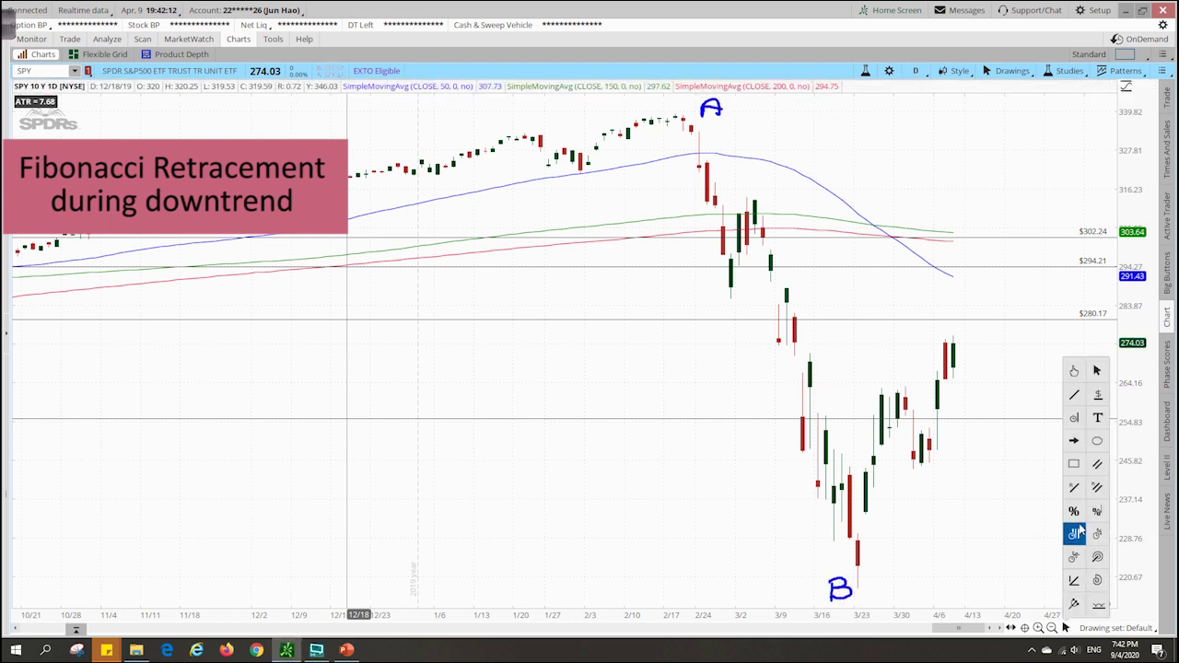
click(1074, 513)
click(678, 111)
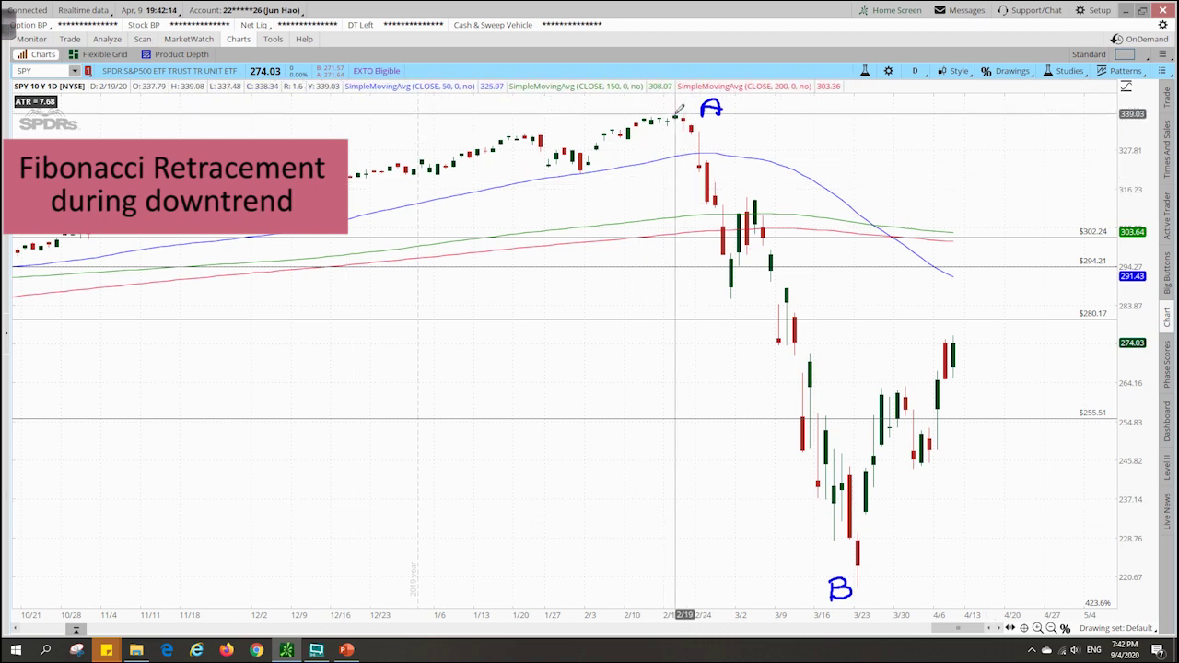
click(862, 587)
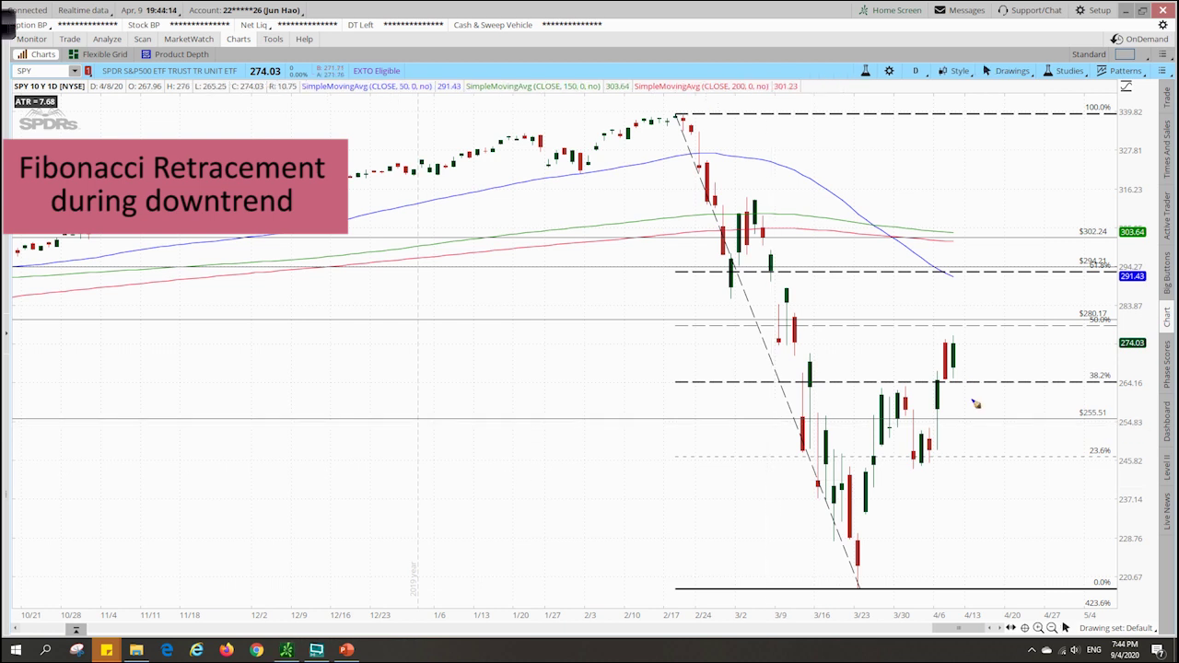
- Write A and B, draw the rebound arrow, and circle the 38.2%, 50.0% and 61.8% levels
drag(645, 120, 667, 118)
drag(643, 106, 671, 105)
mouse_move(801, 564)
mouse_down()
mouse_move(803, 592)
mouse_move(869, 581)
mouse_move(1004, 348)
mouse_up()
drag(975, 359, 1013, 387)
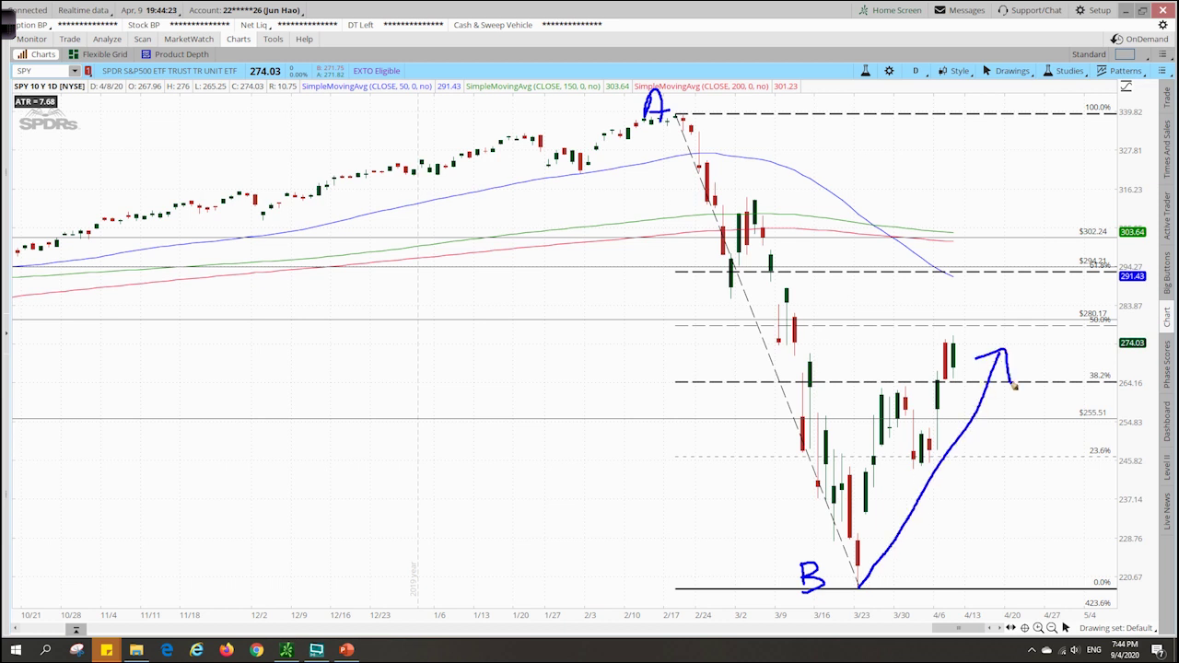
drag(925, 381, 938, 380)
mouse_move(1111, 368)
mouse_down()
mouse_move(1086, 391)
mouse_move(1109, 376)
mouse_up()
mouse_move(1112, 311)
mouse_down()
mouse_move(1097, 309)
mouse_move(1087, 338)
mouse_move(1112, 305)
mouse_up()
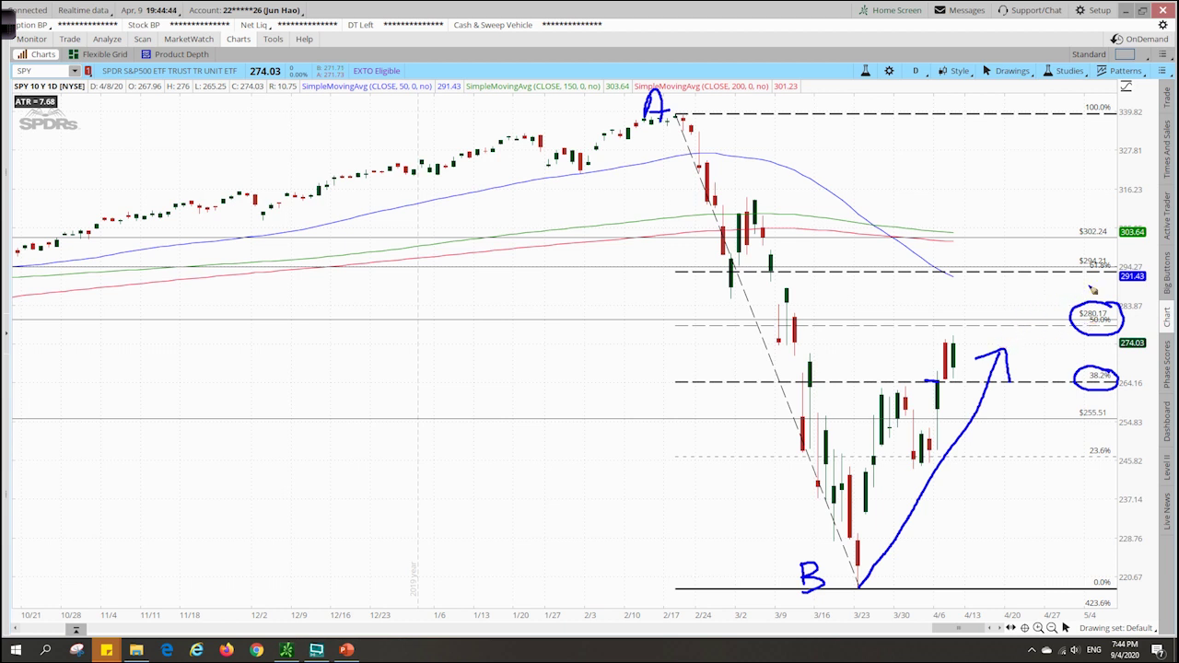
mouse_move(1111, 260)
mouse_down()
mouse_move(1082, 254)
mouse_move(1075, 278)
mouse_move(1113, 265)
mouse_up()
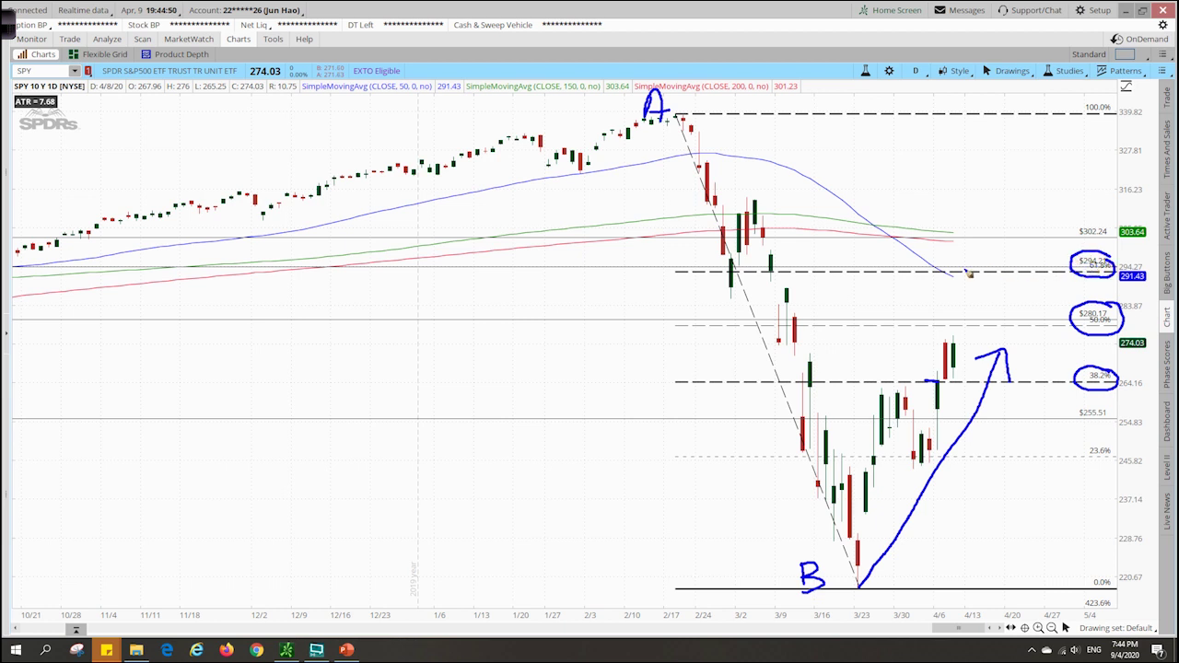
drag(943, 271, 971, 282)
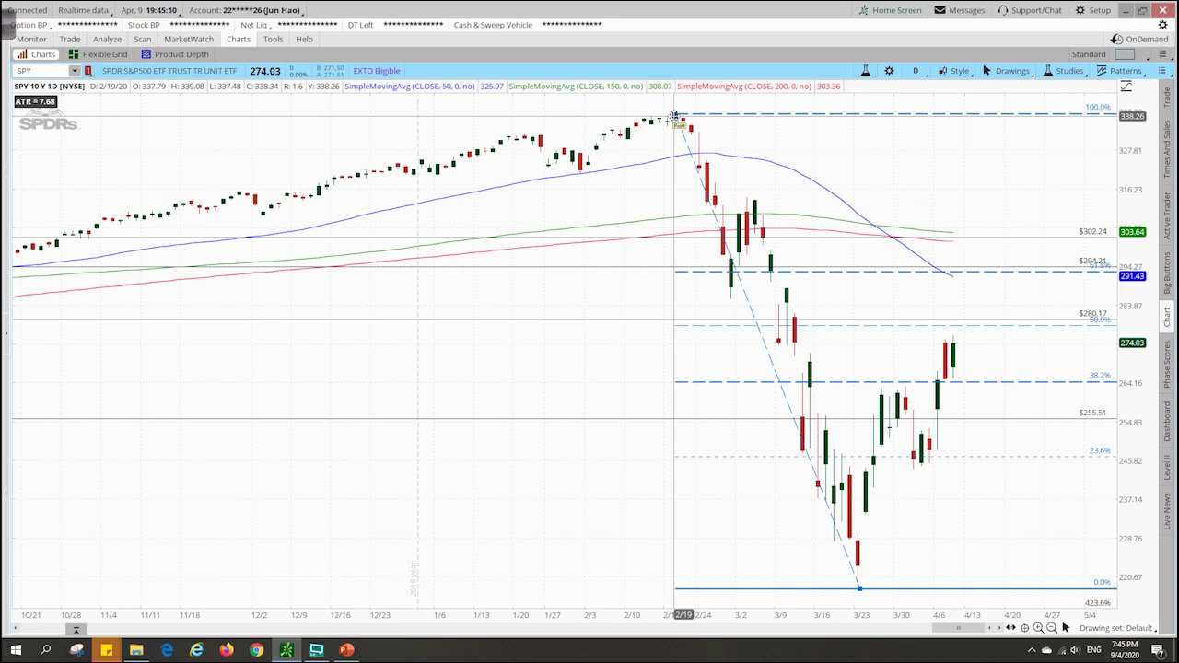
- Move the retracement's 100% anchor to the 2/25 high and ink the 3/23, late-March and early-April swings
drag(675, 116, 710, 199)
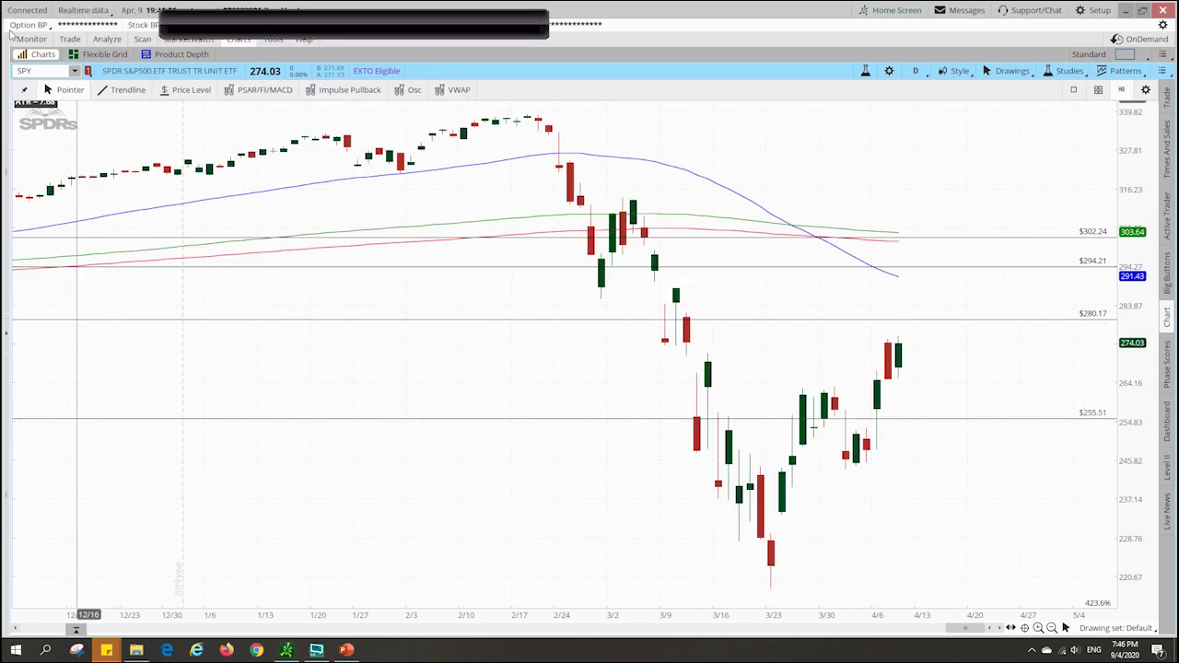
drag(757, 583, 776, 583)
drag(848, 473, 886, 478)
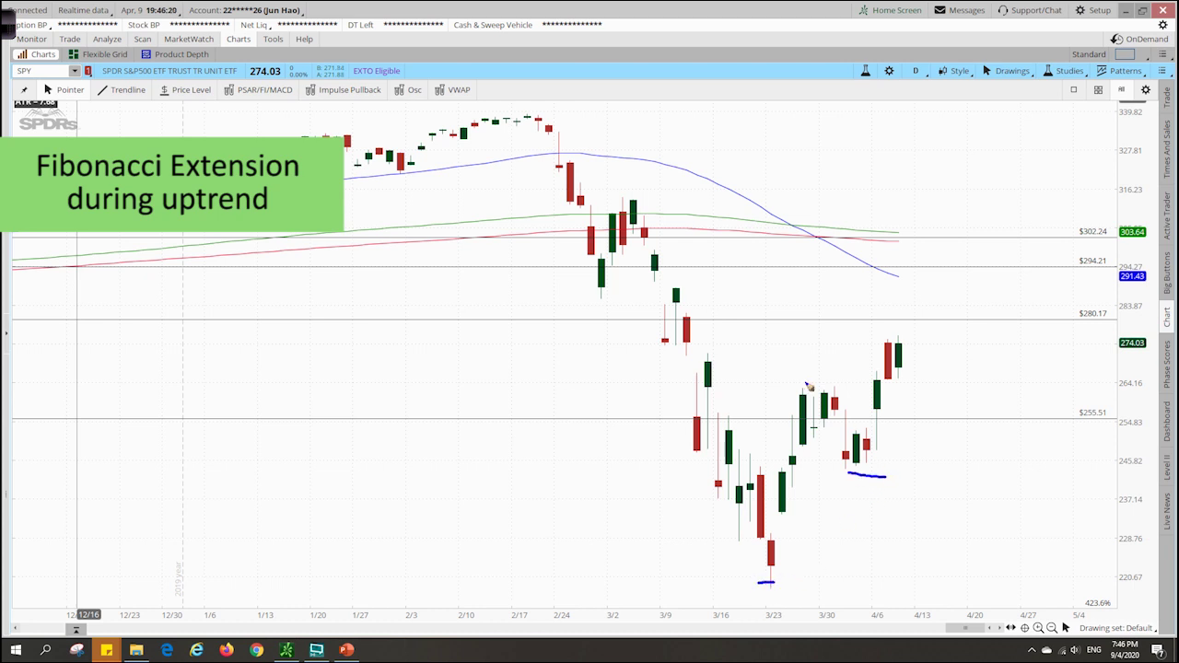
drag(793, 387, 827, 389)
drag(885, 338, 915, 341)
- Trace the uptrend waves from the 3/23 low, labelled I, C and I, then clear the ink
drag(773, 584, 816, 402)
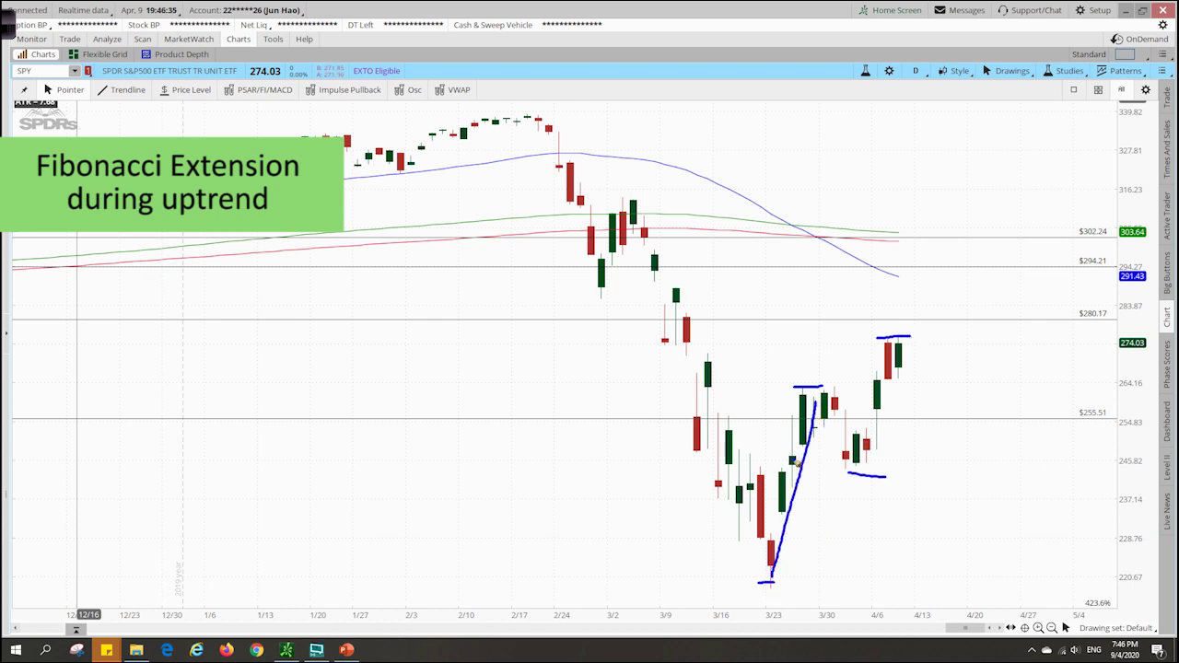
mouse_move(764, 434)
mouse_down()
mouse_move(772, 450)
mouse_move(790, 449)
mouse_up()
drag(822, 399, 870, 464)
mouse_move(865, 414)
mouse_down()
mouse_move(870, 431)
mouse_move(902, 354)
mouse_up()
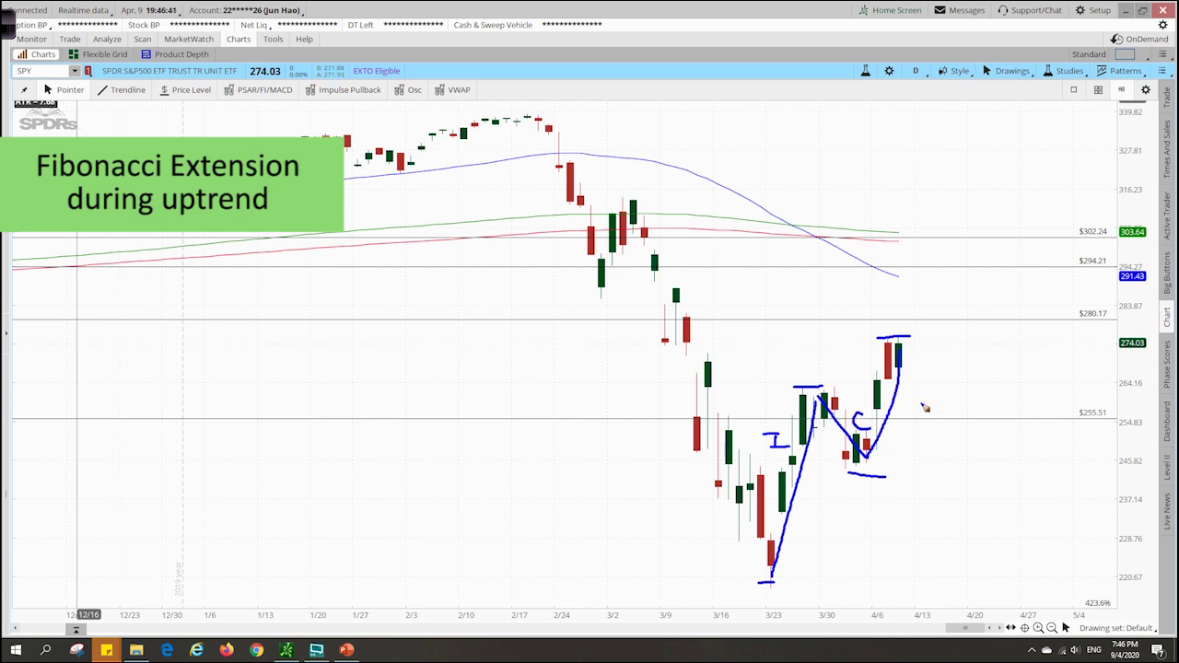
drag(909, 396, 926, 396)
drag(918, 396, 931, 416)
key(Escape)
- Sketch the expected rise from the April low toward $280.17 and $294.21, then clear it
mouse_move(858, 471)
mouse_down()
mouse_move(907, 410)
mouse_move(944, 314)
mouse_up()
drag(1059, 319, 1098, 315)
mouse_move(1075, 267)
mouse_down()
mouse_move(1104, 269)
mouse_move(1102, 239)
mouse_up()
key(Escape)
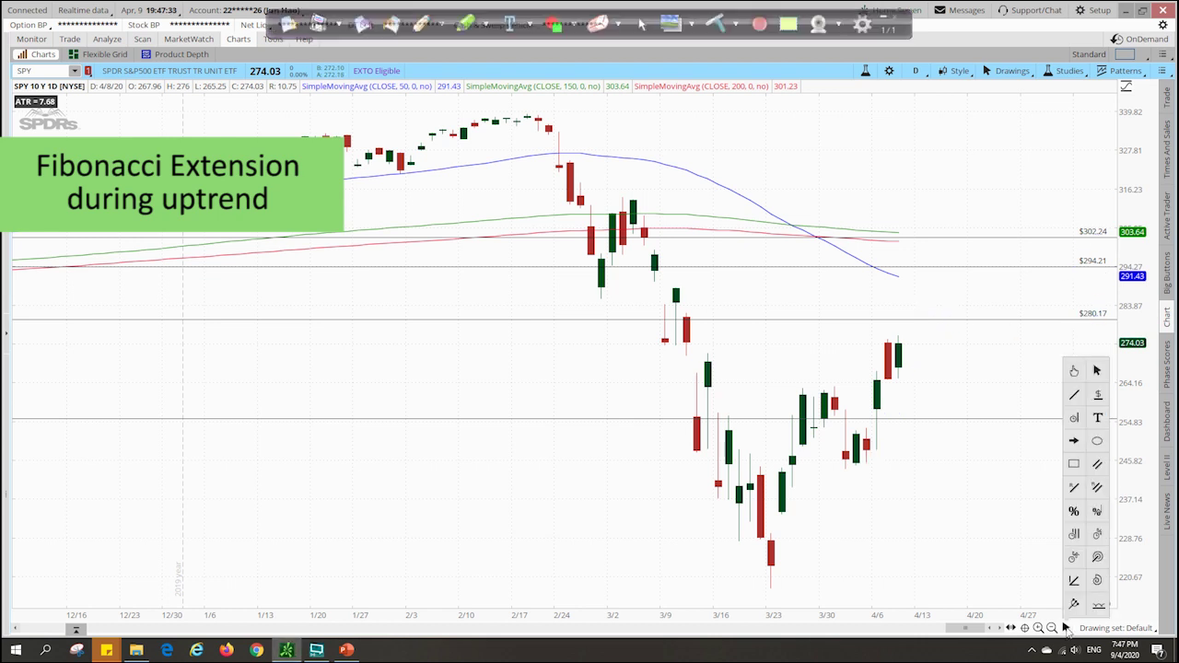
- Draw a Fibonacci extension through the 3/23 low, 3/26 high and early-April low, projecting to 161.8%
click(1097, 514)
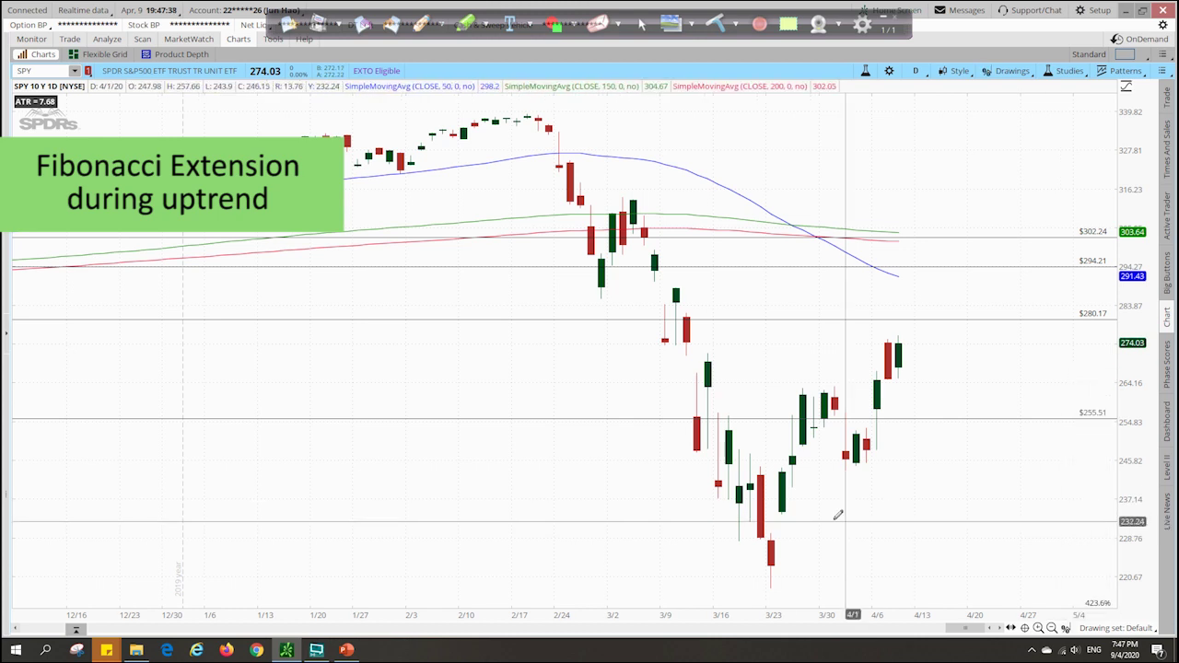
click(771, 584)
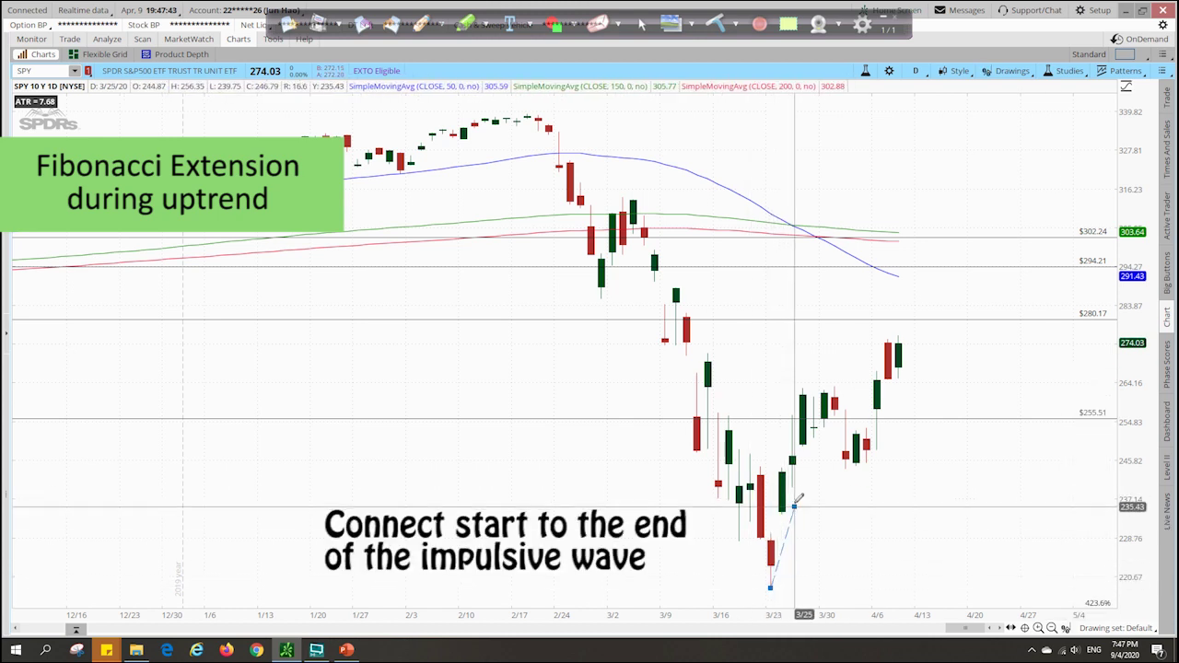
click(808, 383)
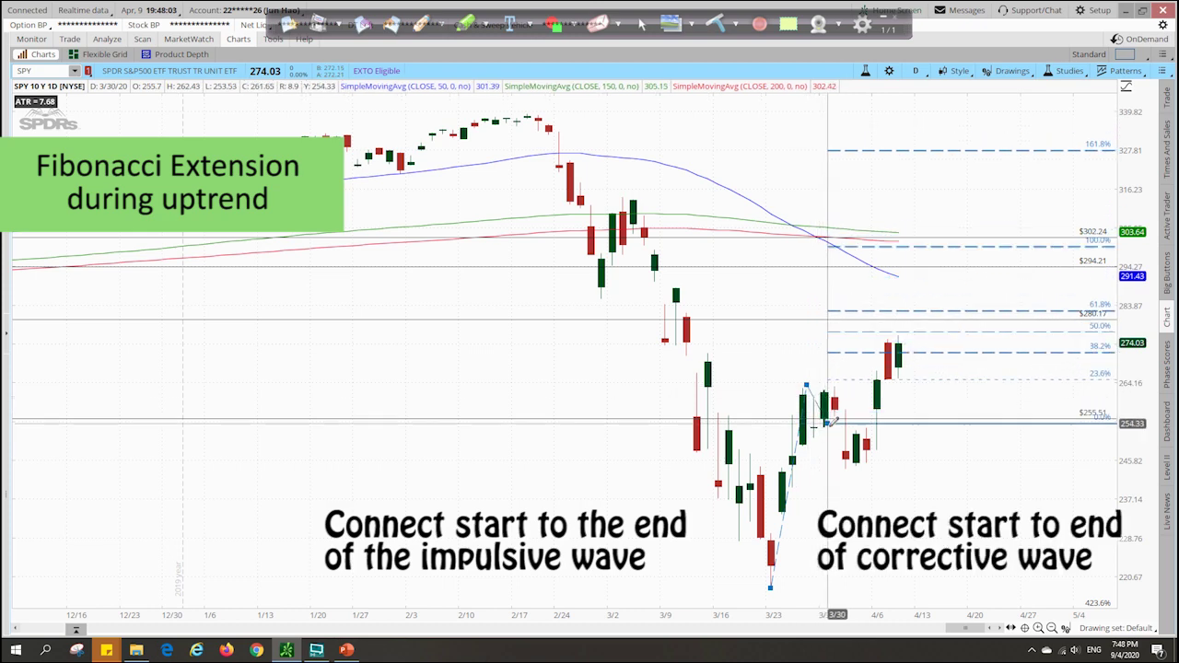
click(858, 462)
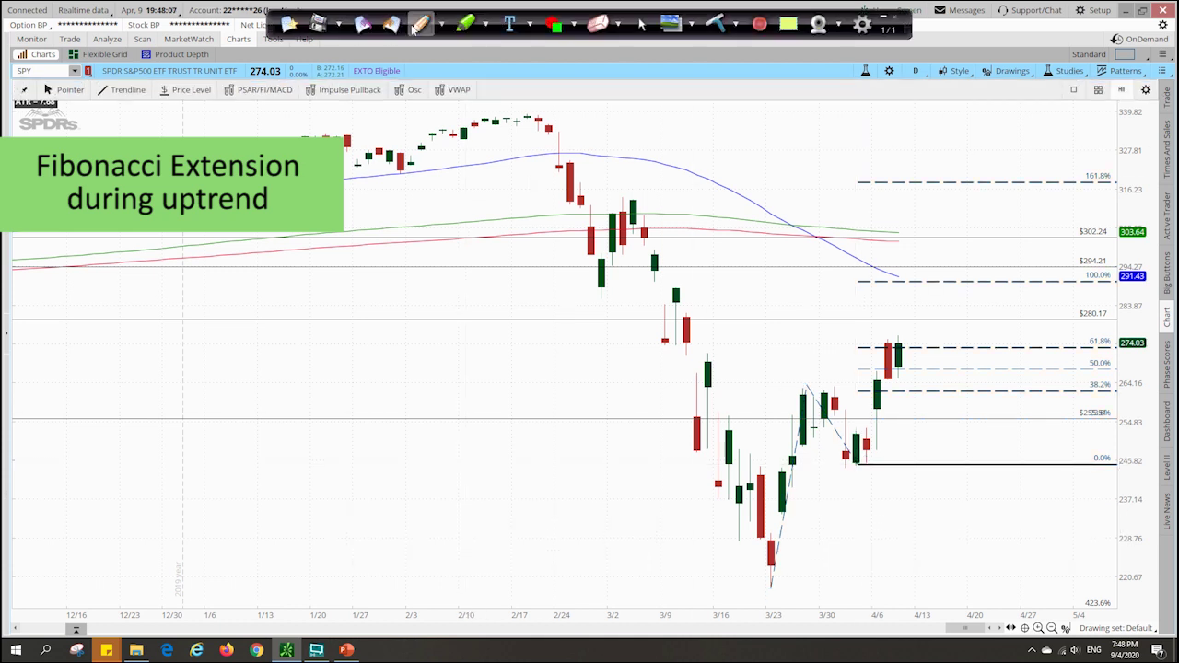
- Label swings A, B and C and underline the 38.2%, 50%, 100% and 161.8% level labels
mouse_move(735, 605)
mouse_down()
mouse_move(757, 604)
mouse_move(755, 588)
mouse_up()
drag(799, 356, 801, 380)
drag(868, 475, 876, 501)
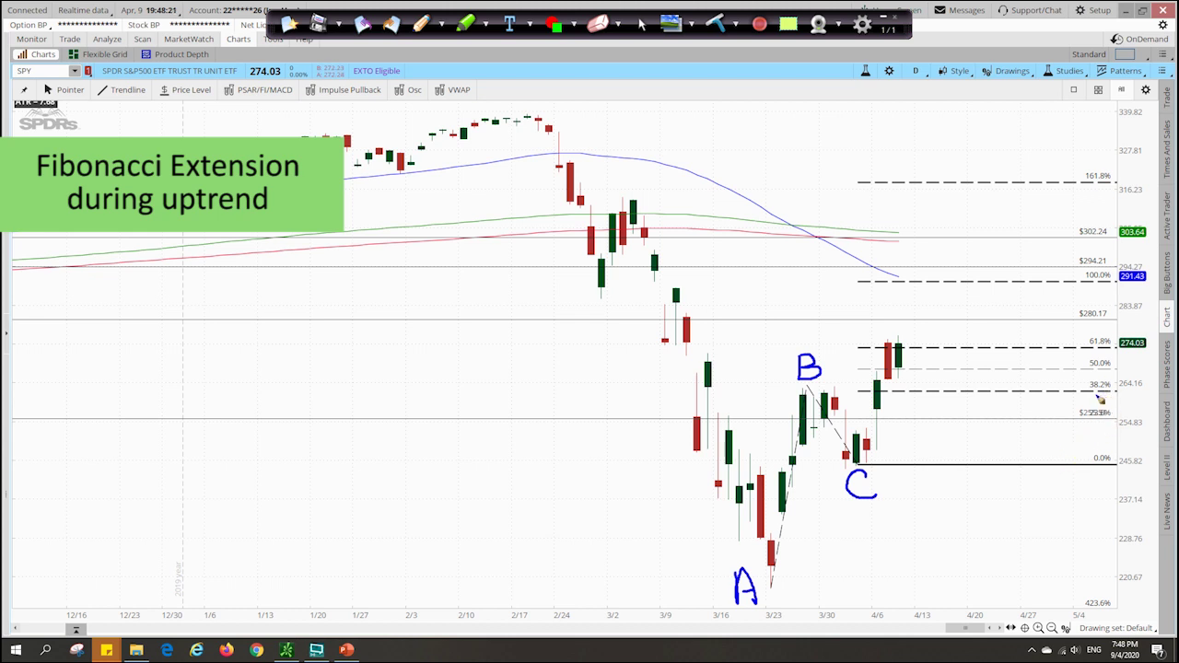
mouse_move(1085, 393)
mouse_down()
mouse_move(1106, 393)
mouse_move(1113, 349)
mouse_up()
drag(1089, 285, 1118, 290)
drag(1082, 184, 1118, 187)
- Circle 61.8% and 100%, arrow price up to 100%, and mark the 50EMA crossing
mouse_move(1105, 335)
mouse_down()
mouse_move(1086, 358)
mouse_move(1112, 334)
mouse_up()
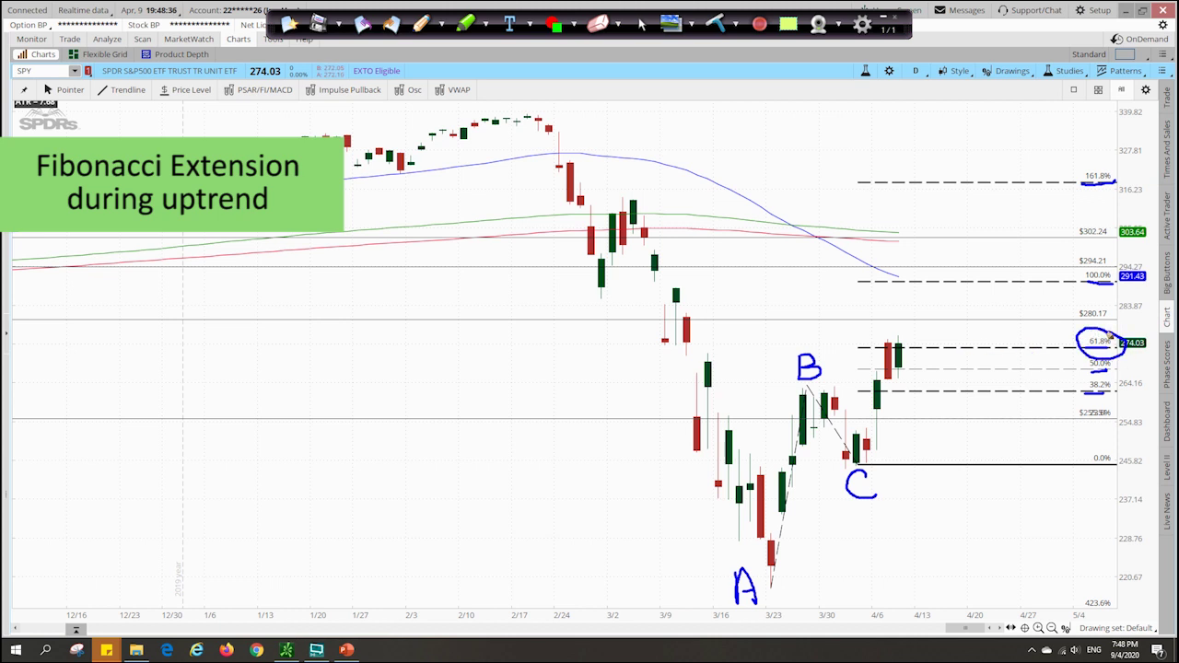
drag(884, 344, 913, 344)
mouse_move(911, 362)
mouse_down()
mouse_move(974, 285)
mouse_move(961, 295)
mouse_move(983, 305)
mouse_up()
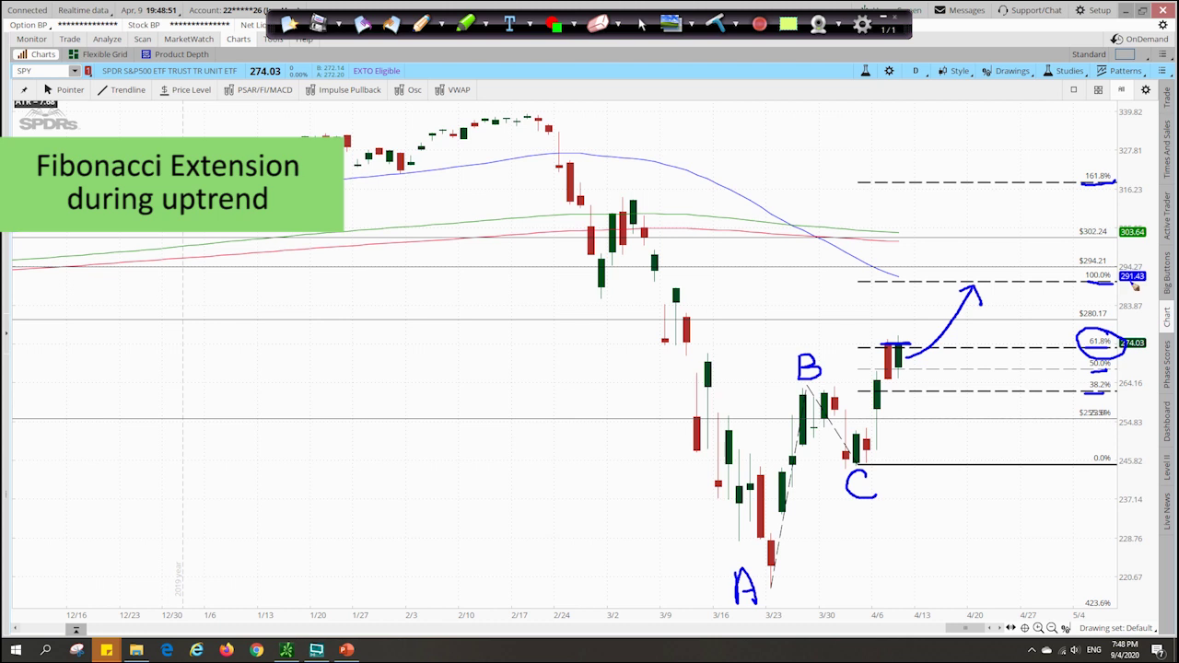
mouse_move(1114, 273)
mouse_down()
mouse_move(1083, 262)
mouse_move(1115, 288)
mouse_move(1111, 275)
mouse_up()
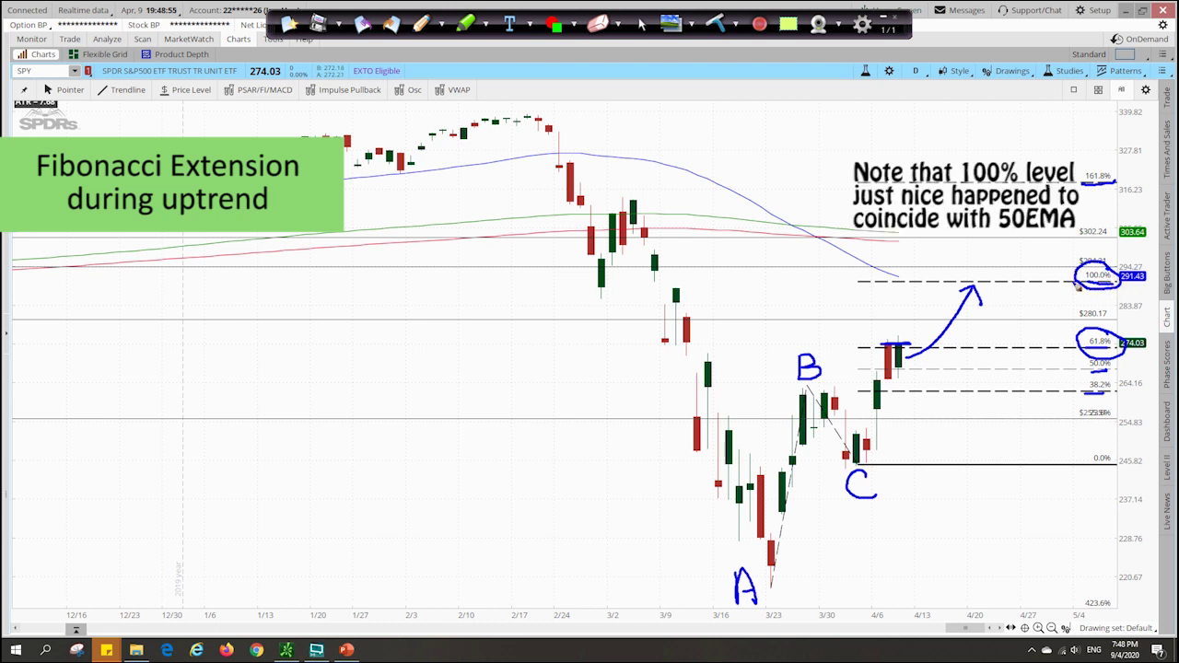
mouse_move(901, 276)
mouse_down()
mouse_move(932, 276)
mouse_move(914, 279)
mouse_up()
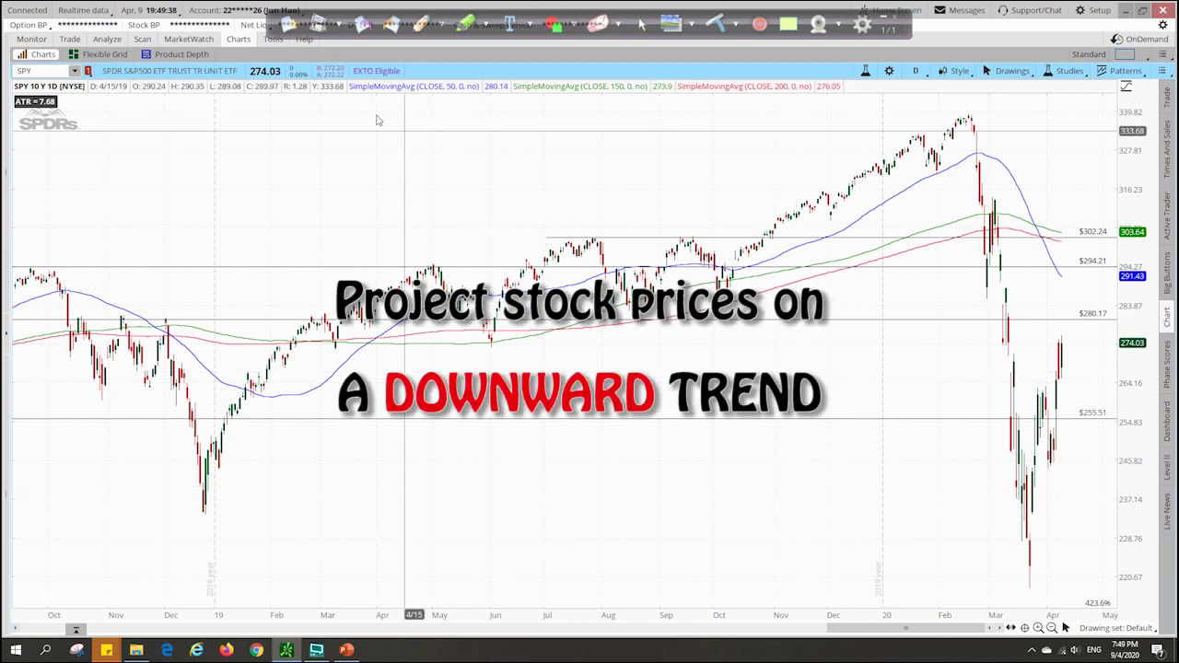
- Load the FB chart in the symbol box
click(57, 70)
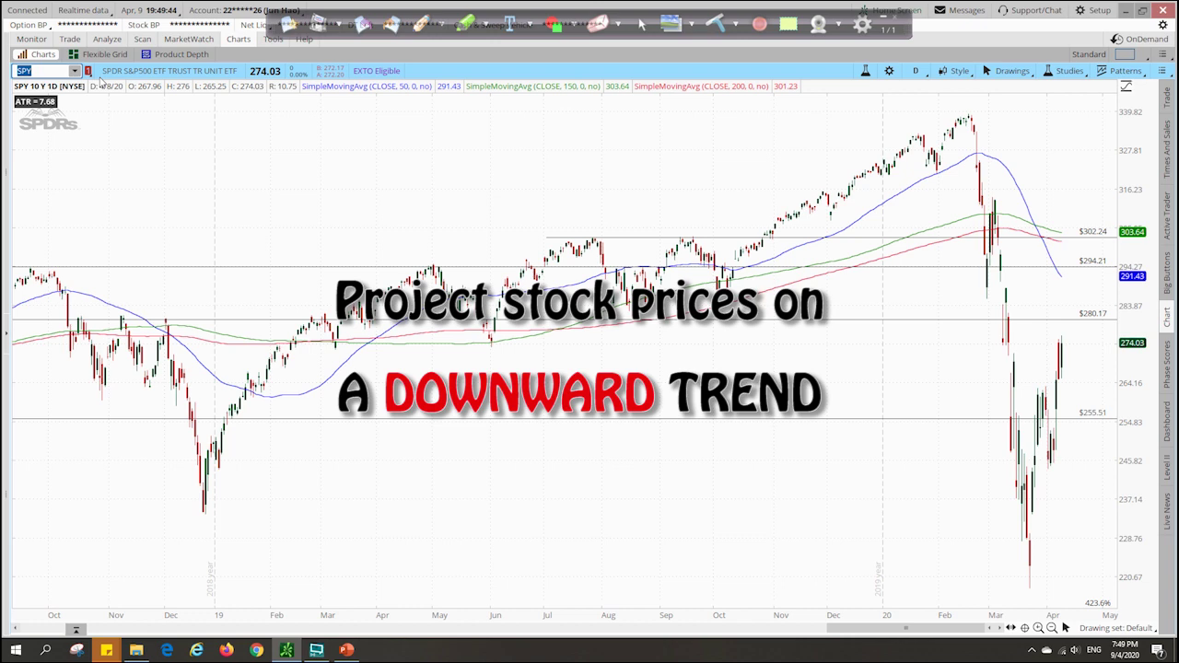
text(FB)
key(Return)
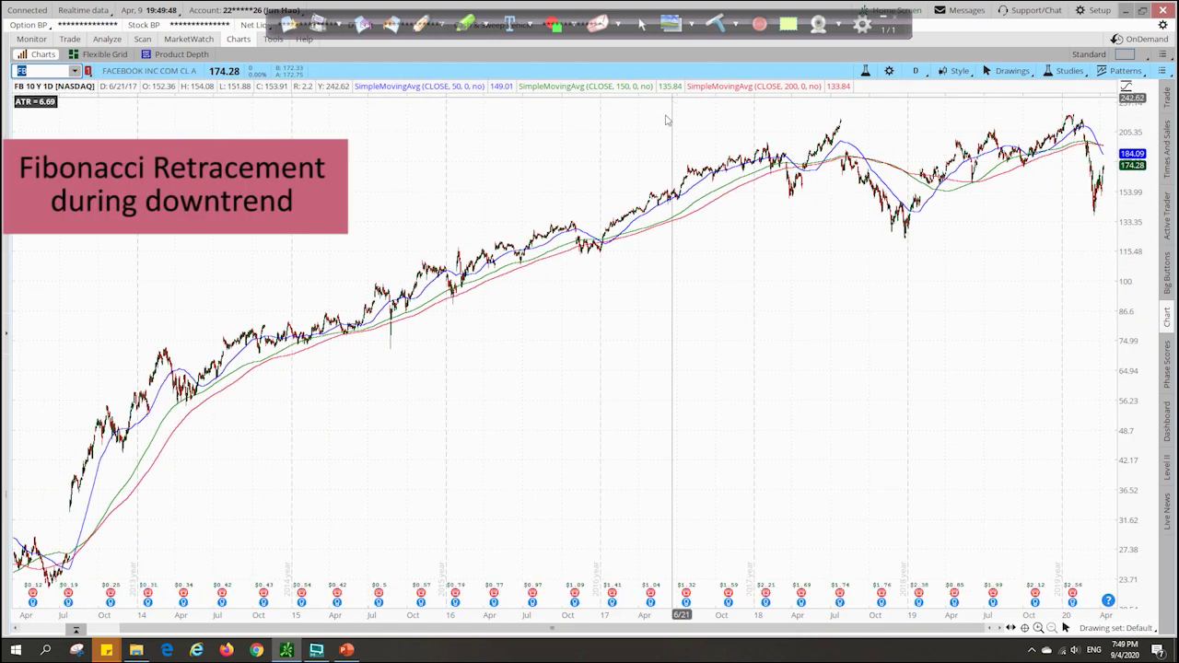
- Zoom into the mid-2018 to early-2019 decline, pen-sketch the lettered zigzag, then clear the ink
drag(756, 192, 1008, 250)
drag(389, 115, 671, 584)
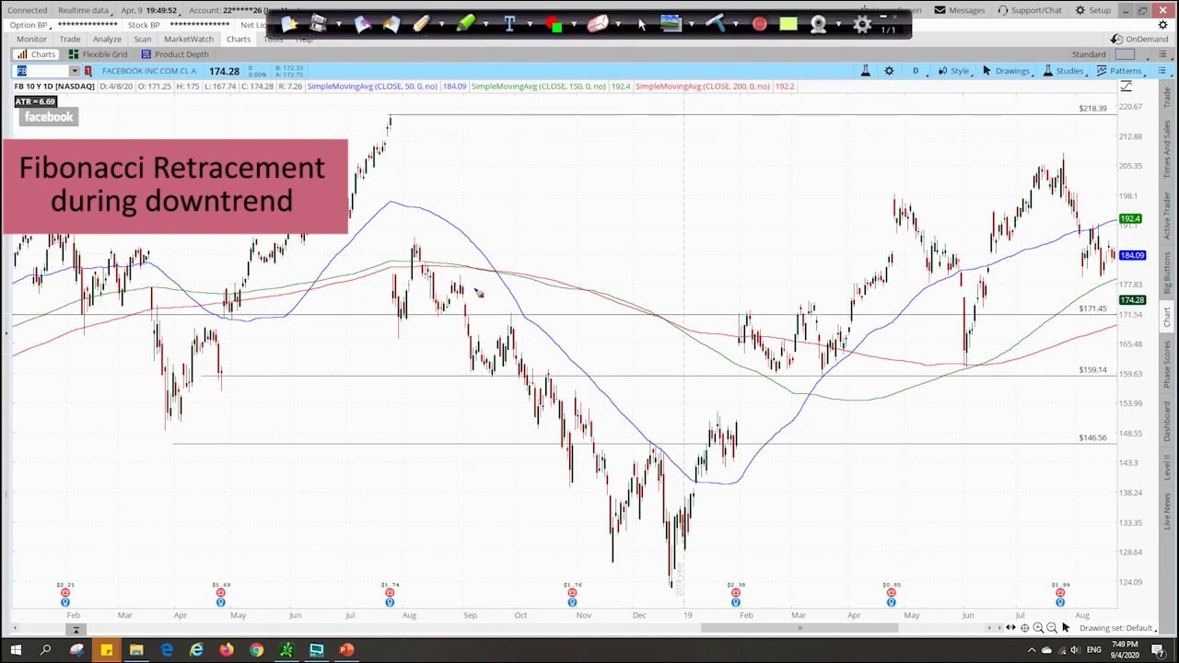
mouse_move(440, 230)
mouse_down()
mouse_move(670, 430)
mouse_move(676, 405)
mouse_up()
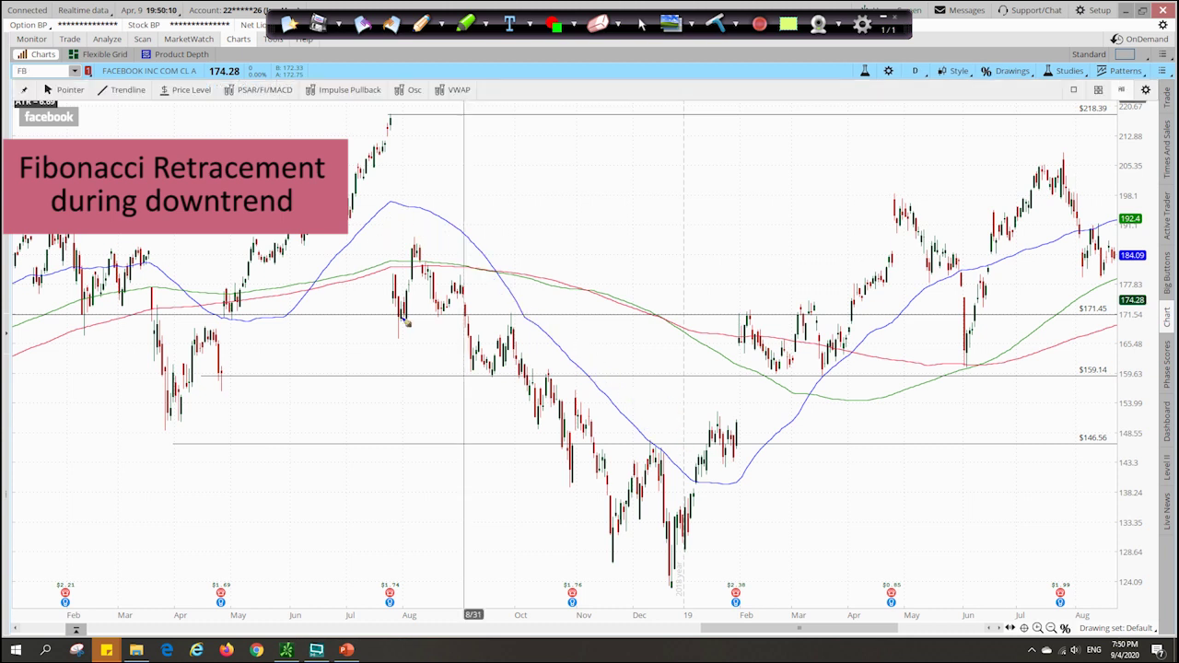
mouse_move(402, 318)
mouse_down()
mouse_move(462, 280)
mouse_move(512, 323)
mouse_move(540, 426)
mouse_up()
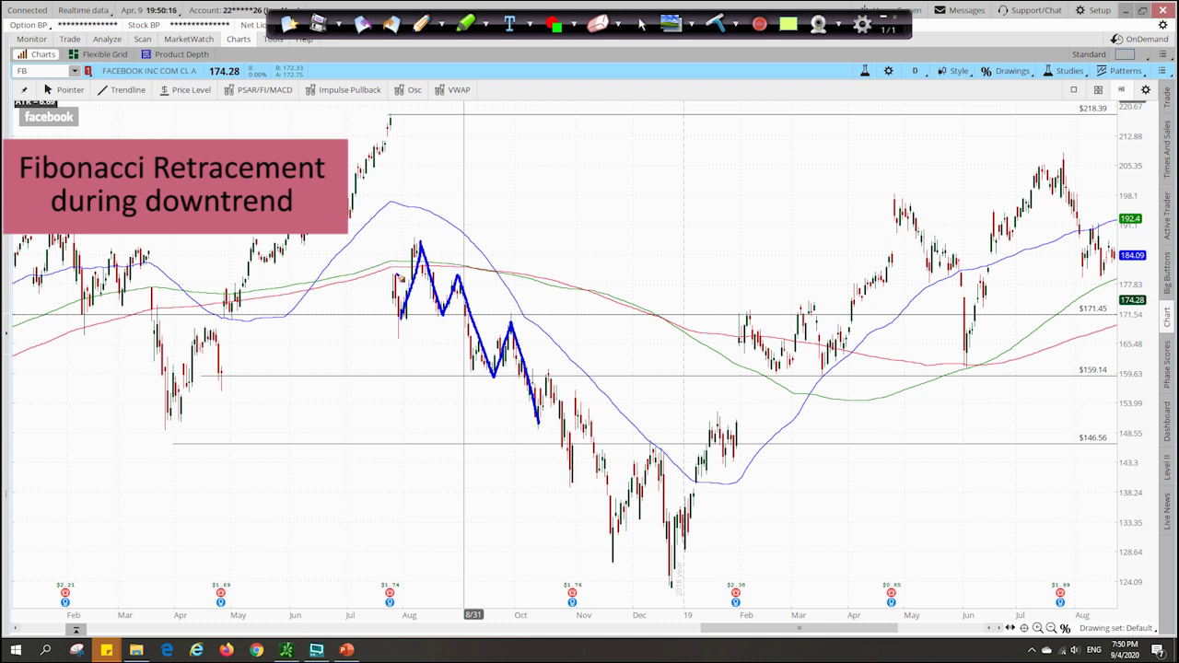
mouse_move(397, 263)
mouse_down()
mouse_move(399, 284)
mouse_move(449, 269)
mouse_move(426, 219)
mouse_move(435, 231)
mouse_up()
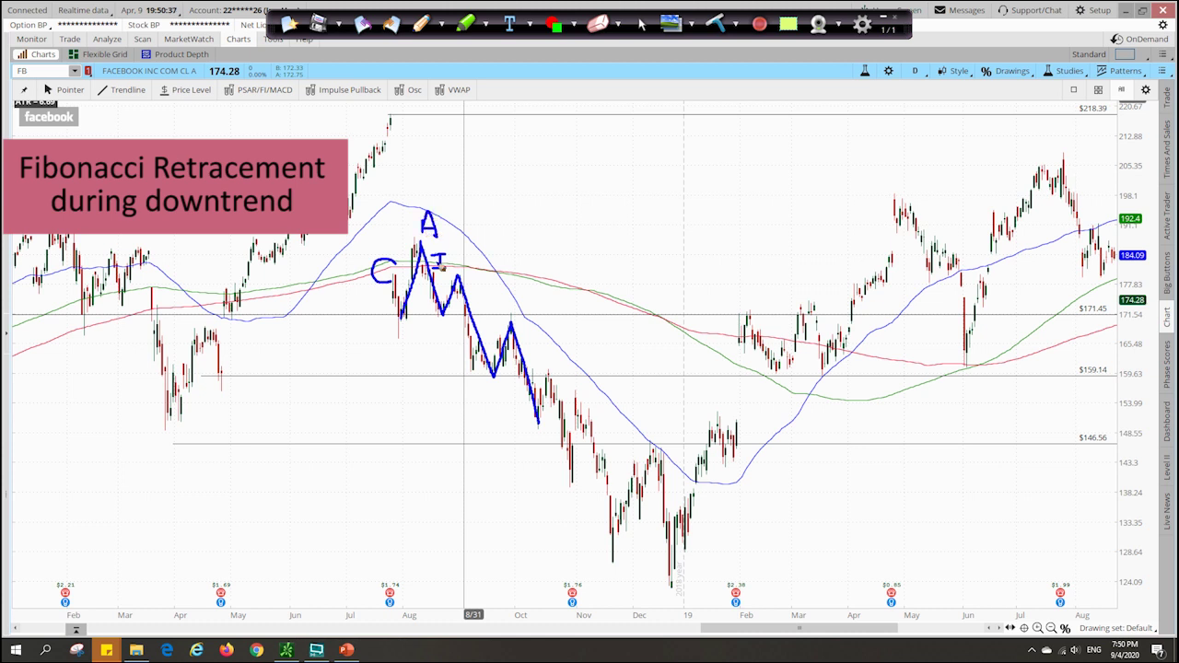
drag(437, 325, 437, 339)
key(Escape)
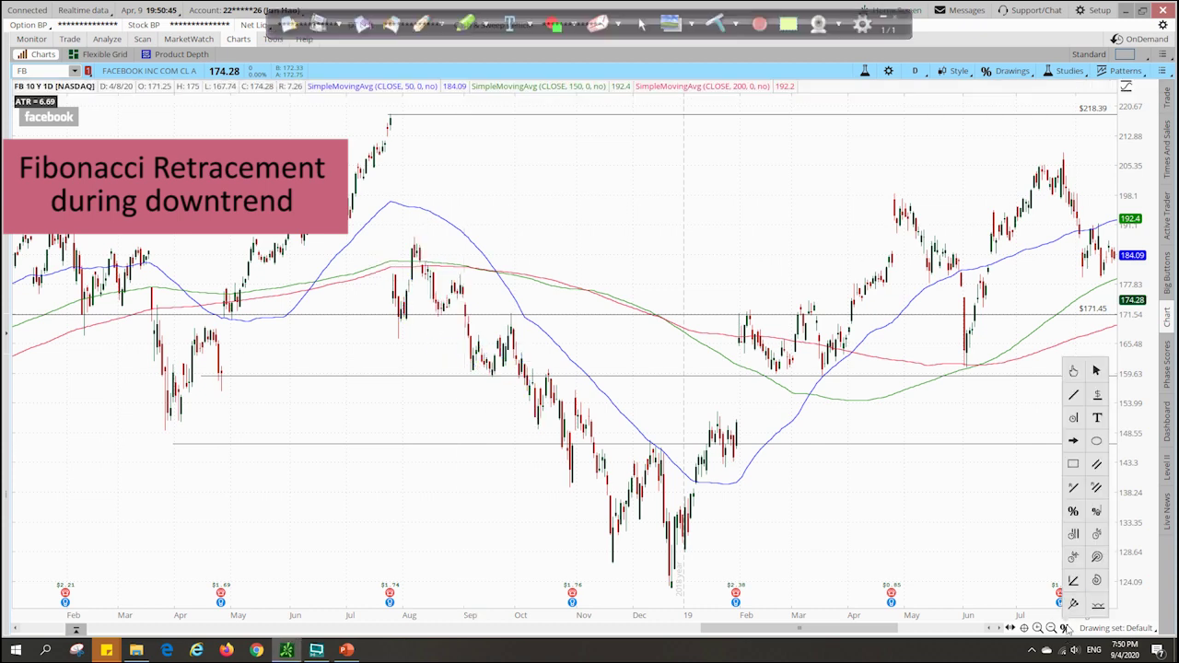
- Draw Fibonacci levels from the August peak to the swing low and ink the bounce to 38.2%
click(1076, 512)
click(416, 234)
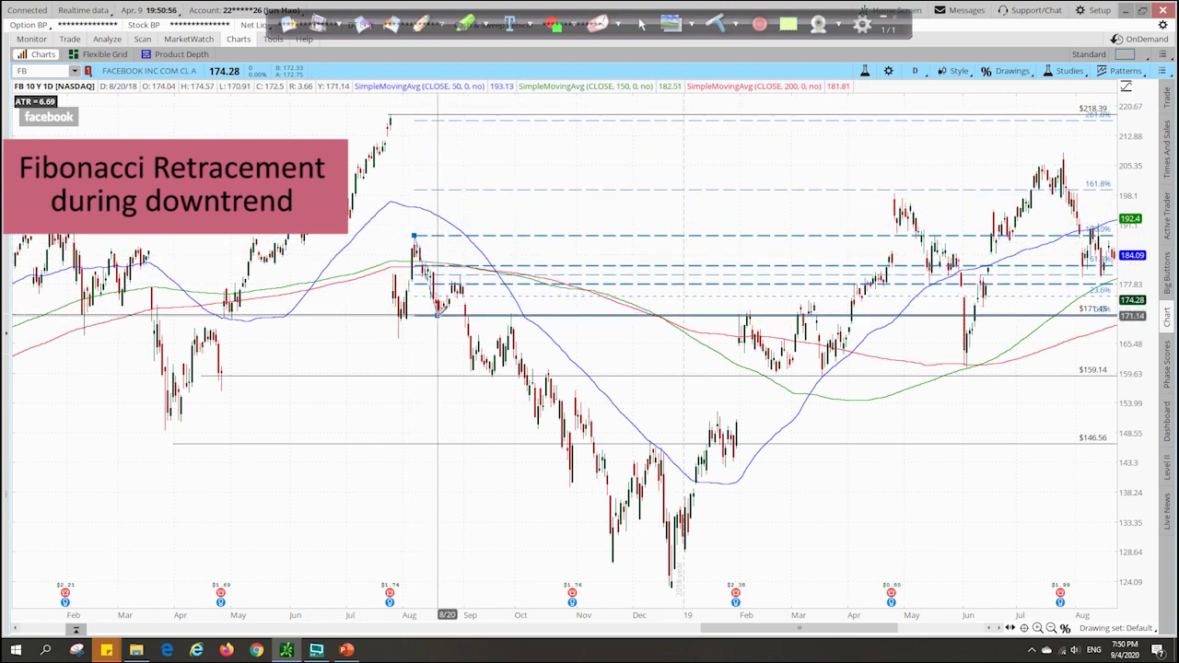
click(438, 314)
drag(381, 373, 558, 369)
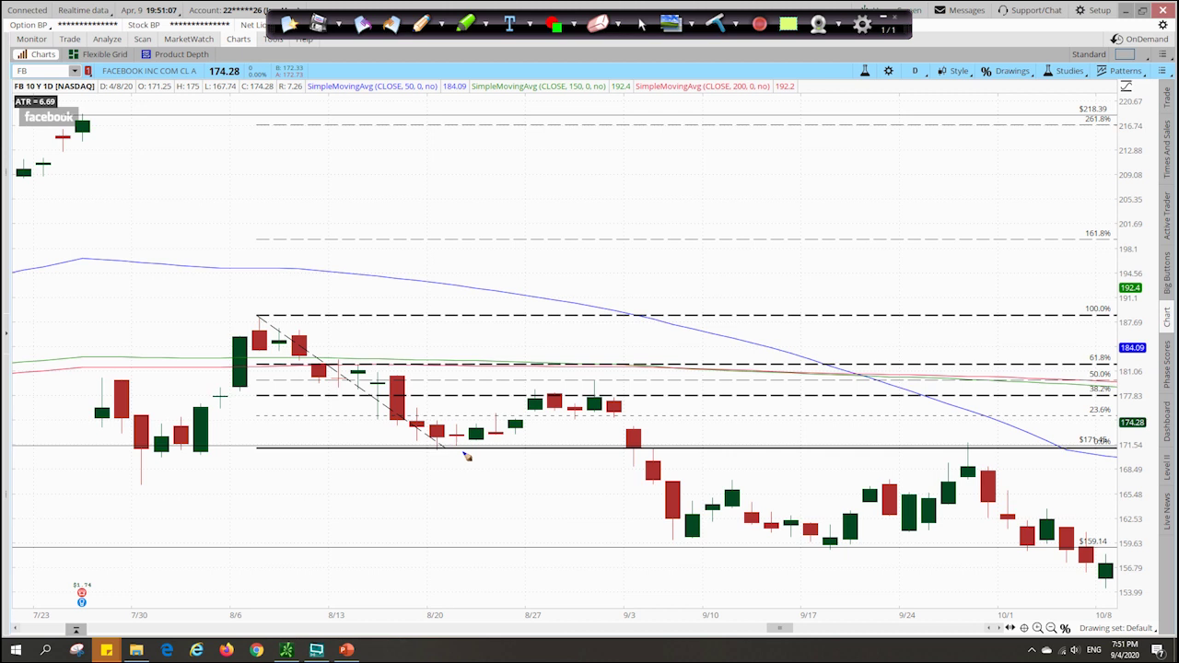
mouse_move(449, 454)
mouse_down()
mouse_move(549, 432)
mouse_move(571, 415)
mouse_move(588, 422)
mouse_move(579, 402)
mouse_move(629, 397)
mouse_up()
drag(1091, 396, 1113, 396)
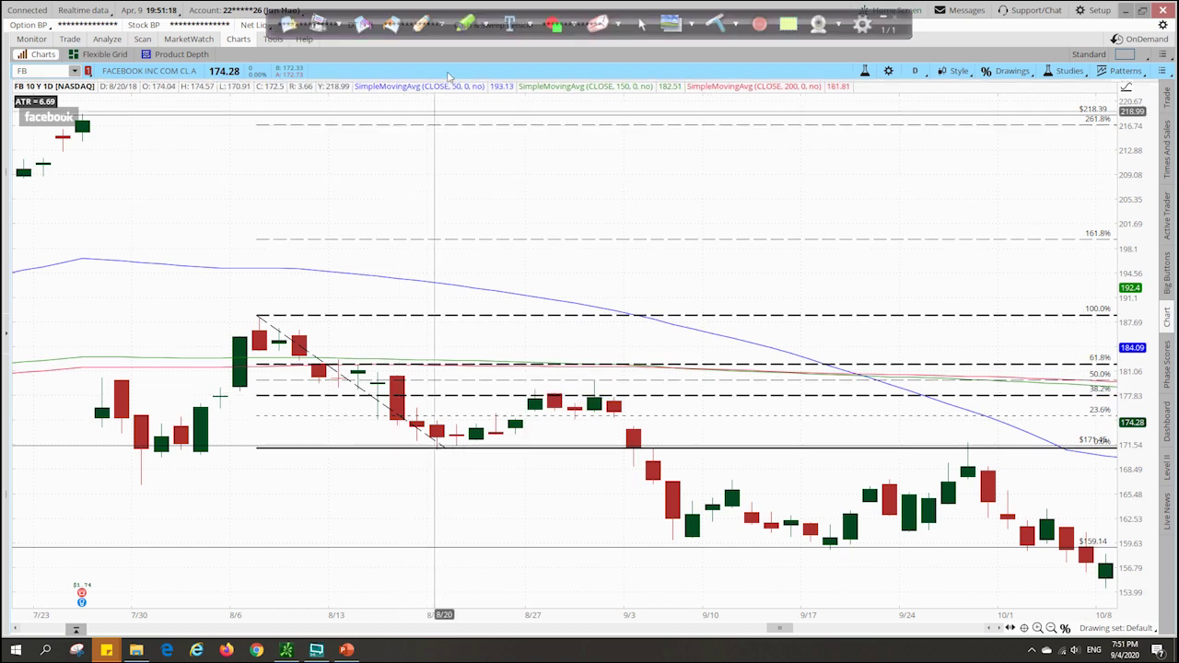
- Move the Fibonacci onto the next downswing, mark the 9/24 resistance and drop, then clear ink
click(1051, 628)
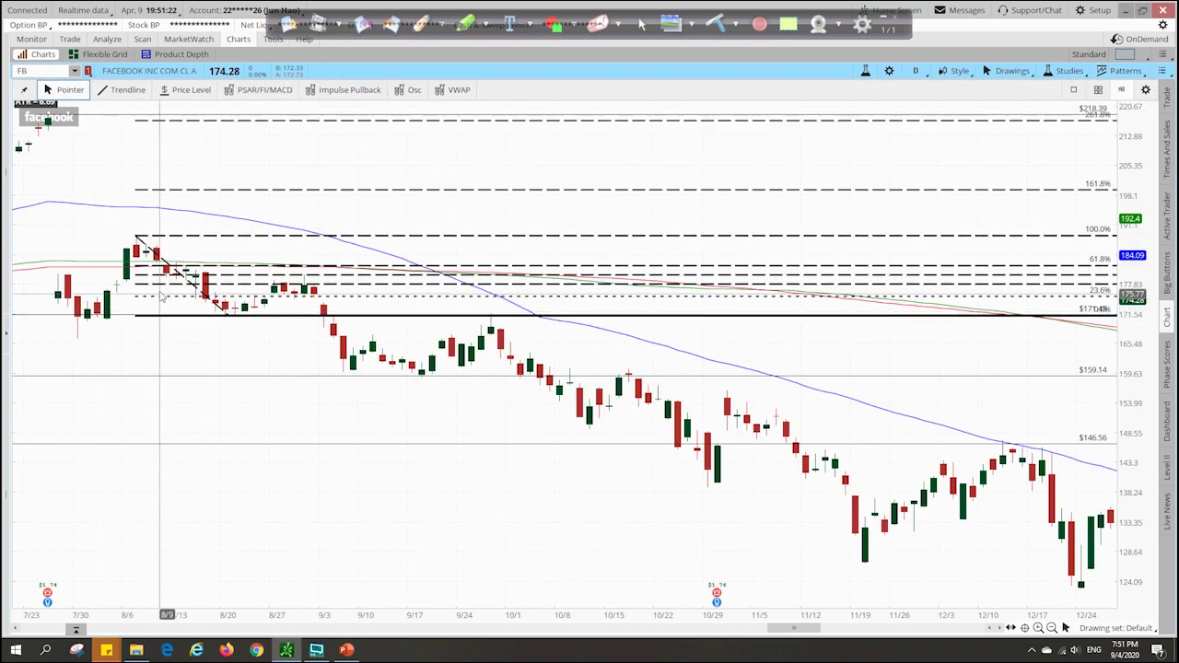
mouse_move(189, 276)
mouse_down()
mouse_move(323, 361)
mouse_move(398, 359)
mouse_move(387, 375)
mouse_up()
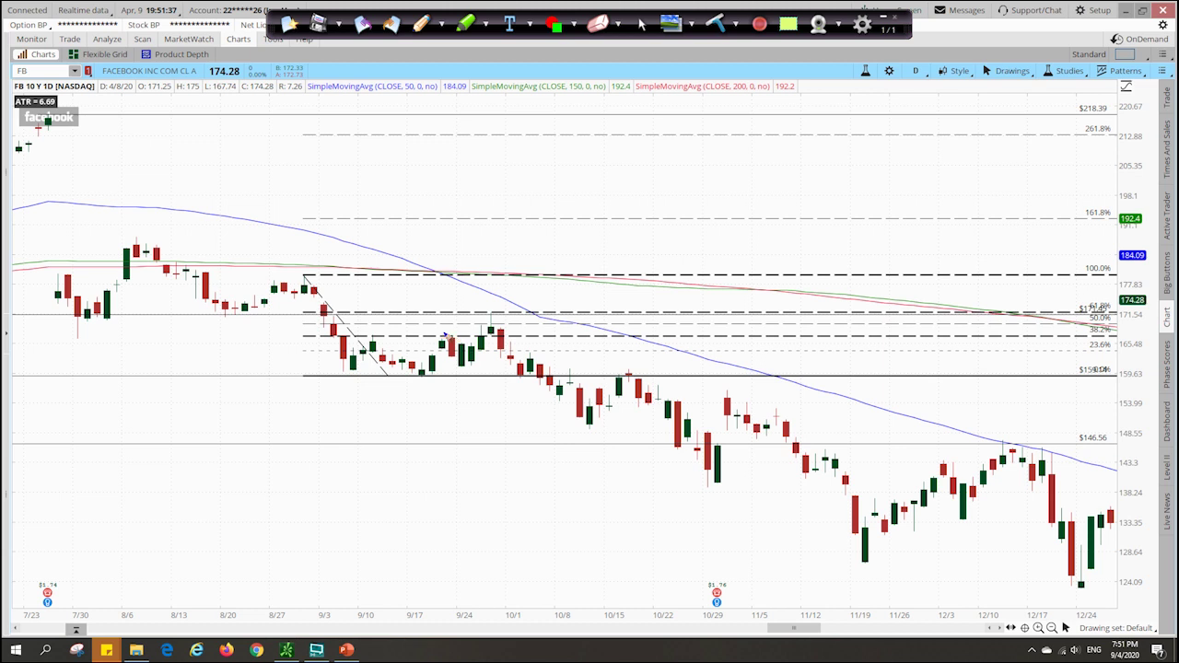
drag(441, 339, 482, 341)
drag(486, 325, 501, 323)
drag(491, 326, 581, 428)
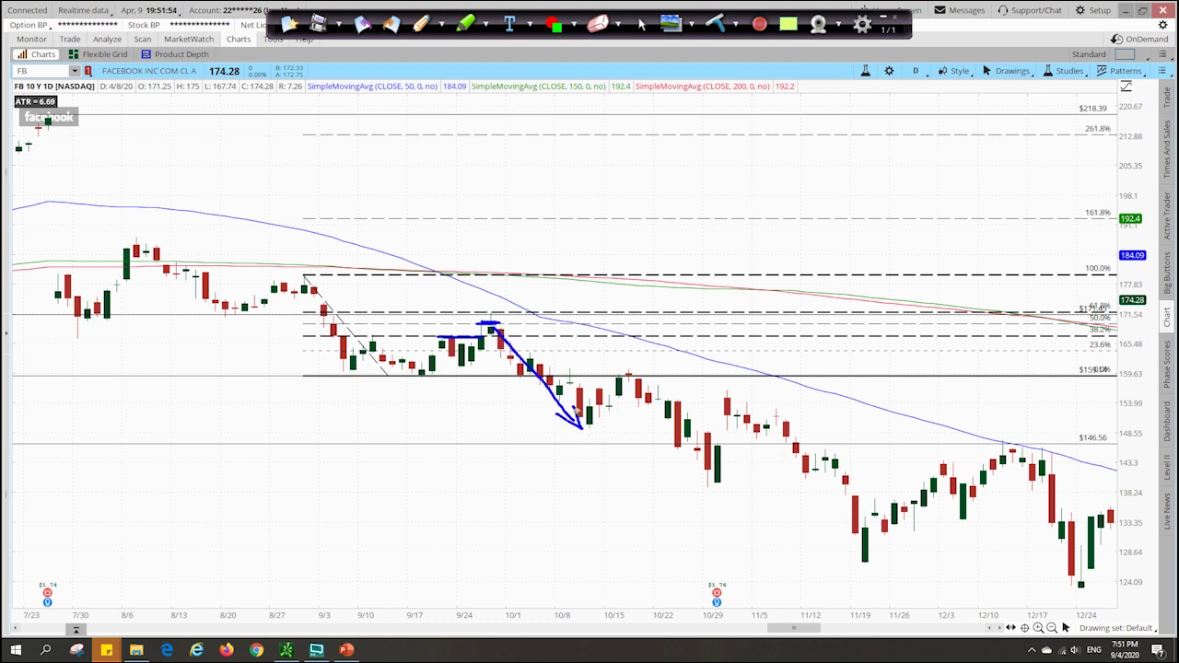
key(Escape)
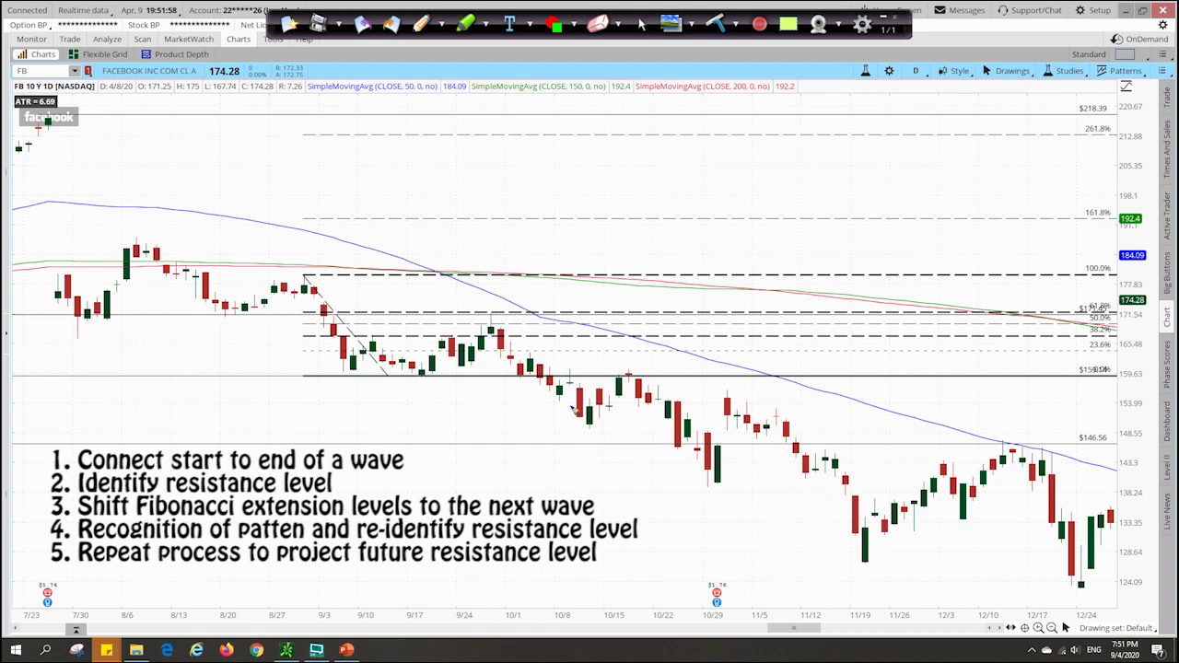
- Move the Fibonacci to the 9/24 high with 0% at the 10/11 low; mark the 10/15 bounce
click(327, 304)
drag(326, 304, 510, 345)
drag(570, 419, 589, 428)
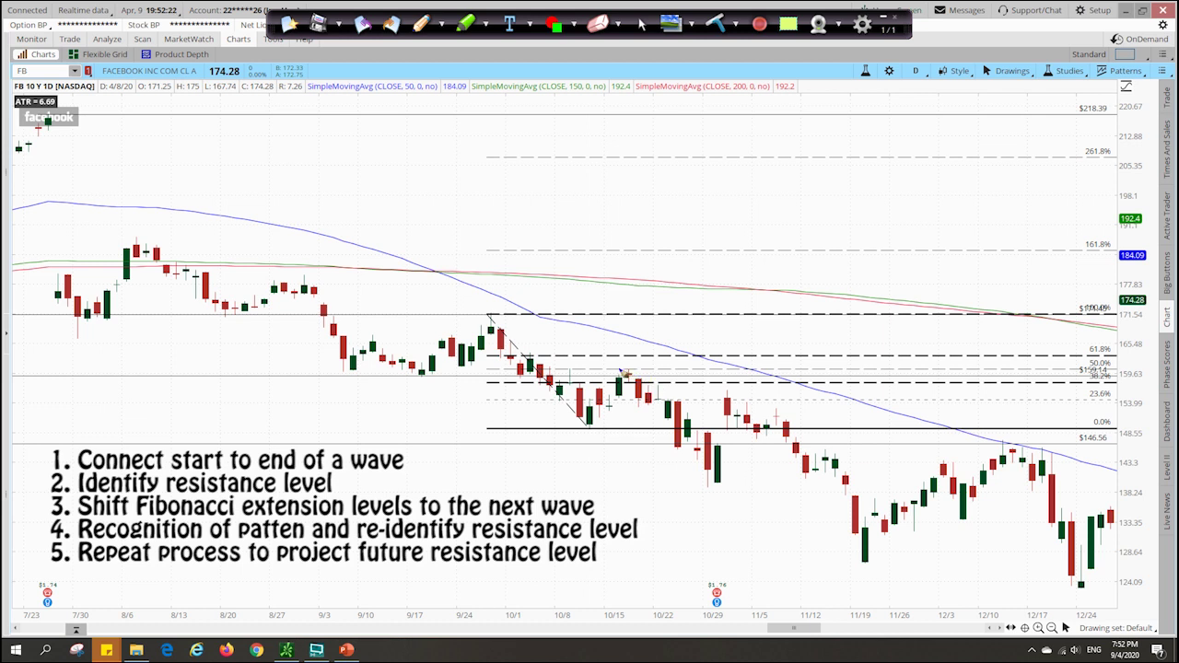
drag(624, 372, 636, 371)
mouse_move(1092, 378)
mouse_down()
mouse_move(1074, 375)
mouse_move(1106, 379)
mouse_up()
key(ctrl+z)
key(ctrl+z)
- Shift the Fibonacci onto the 10/17–10/29 downswing, ink the 61.8% rebound, clear, and zoom out twice
mouse_move(538, 371)
mouse_down()
mouse_move(608, 403)
mouse_move(726, 495)
mouse_move(710, 480)
mouse_up()
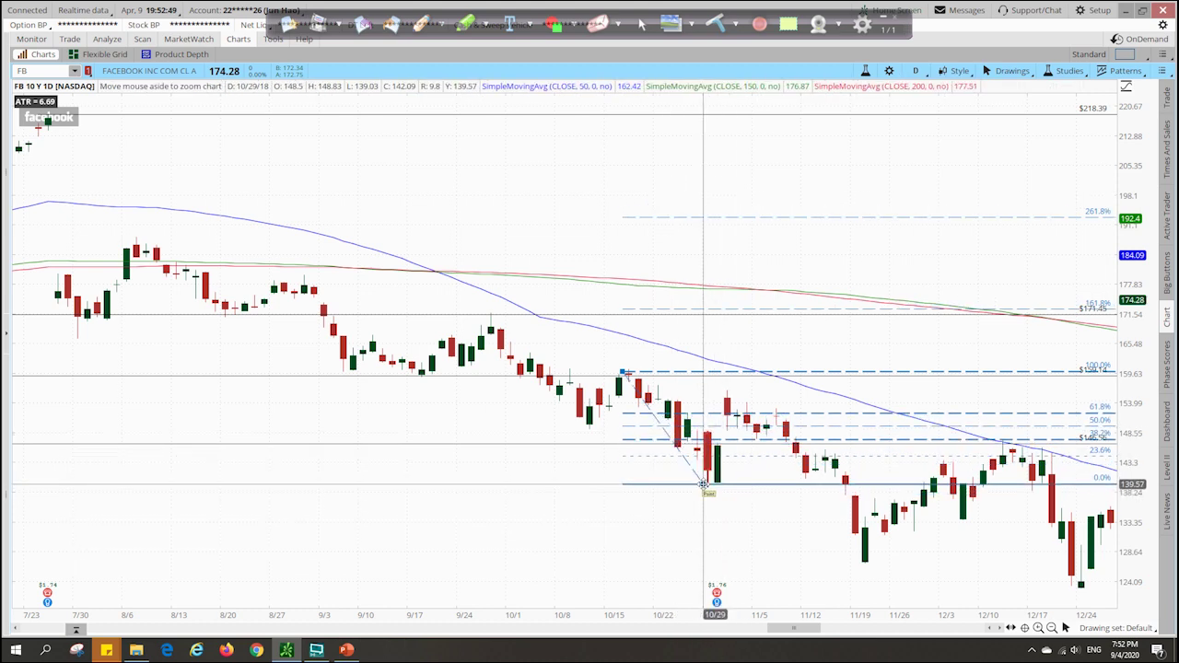
mouse_move(623, 371)
mouse_down()
mouse_move(708, 485)
mouse_move(738, 417)
mouse_move(746, 429)
mouse_move(719, 416)
mouse_up()
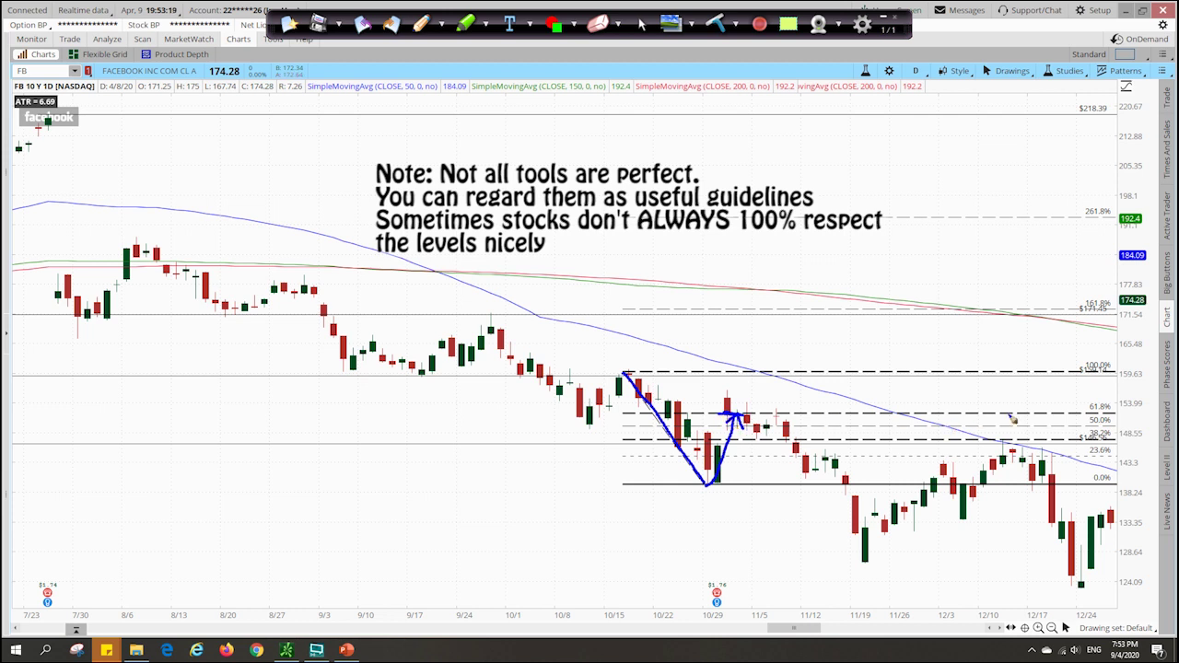
mouse_move(1106, 400)
mouse_down()
mouse_move(1080, 394)
mouse_move(1106, 397)
mouse_up()
mouse_move(723, 395)
mouse_down()
mouse_move(745, 390)
mouse_move(715, 393)
mouse_up()
mouse_move(735, 410)
mouse_down()
mouse_move(761, 422)
mouse_move(871, 562)
mouse_move(876, 543)
mouse_up()
key(ctrl+shift+c)
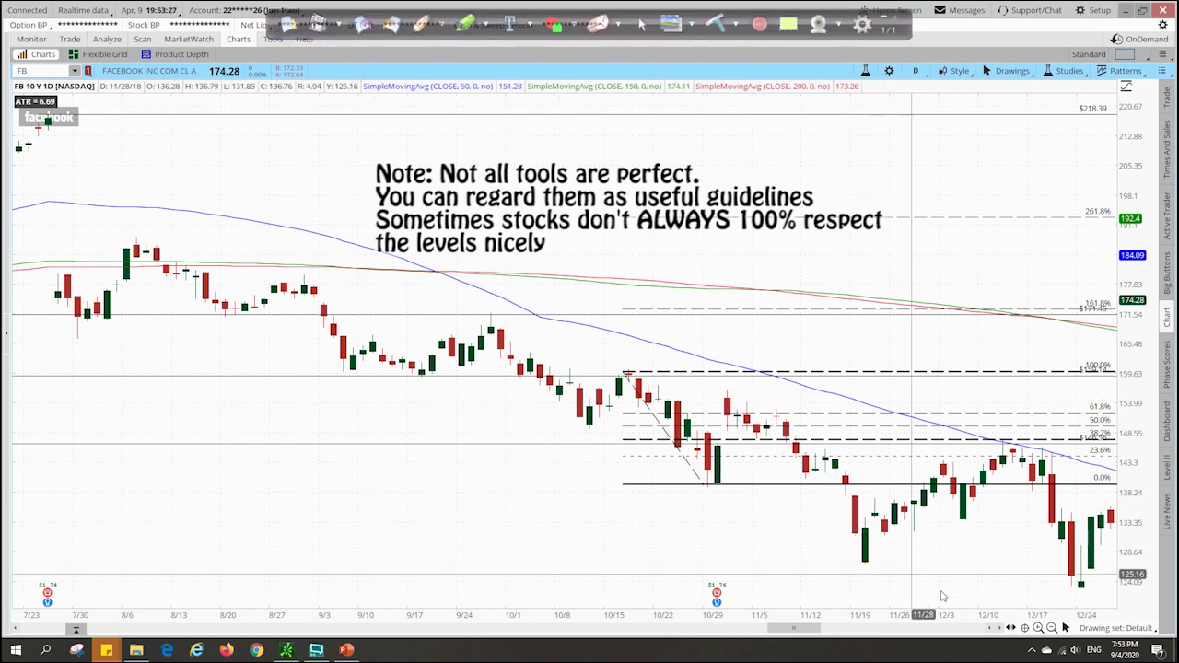
click(1052, 627)
click(1051, 627)
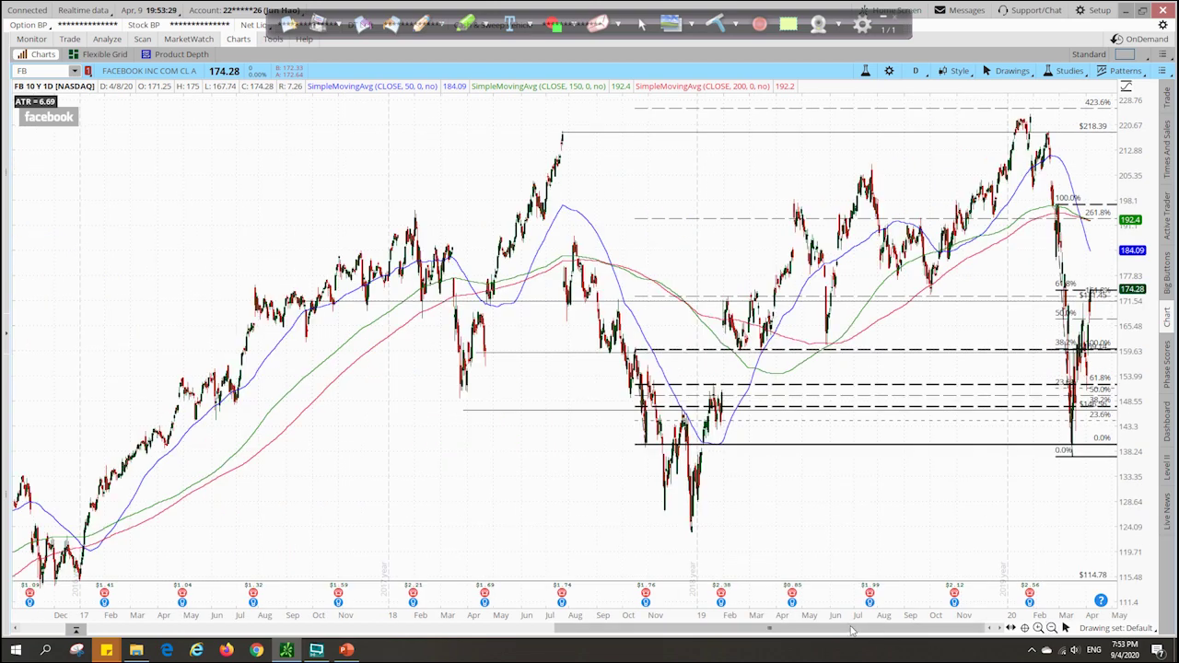
- Switch the chart symbol from FB to SPY
click(40, 71)
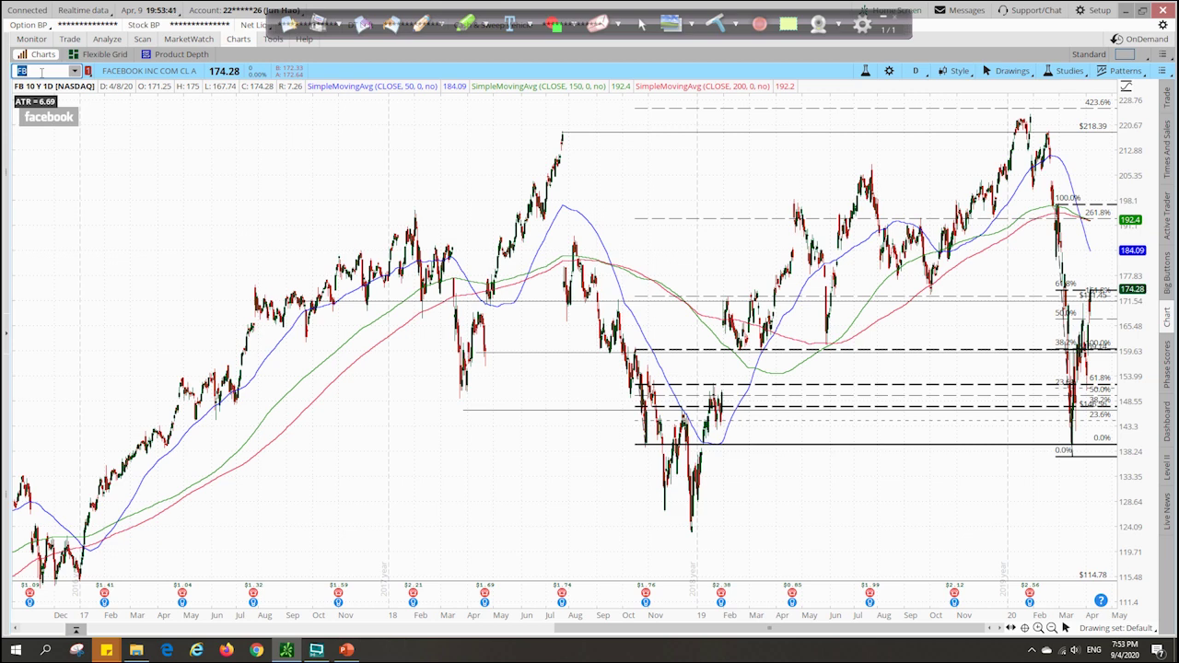
text(SPY)
key(Return)
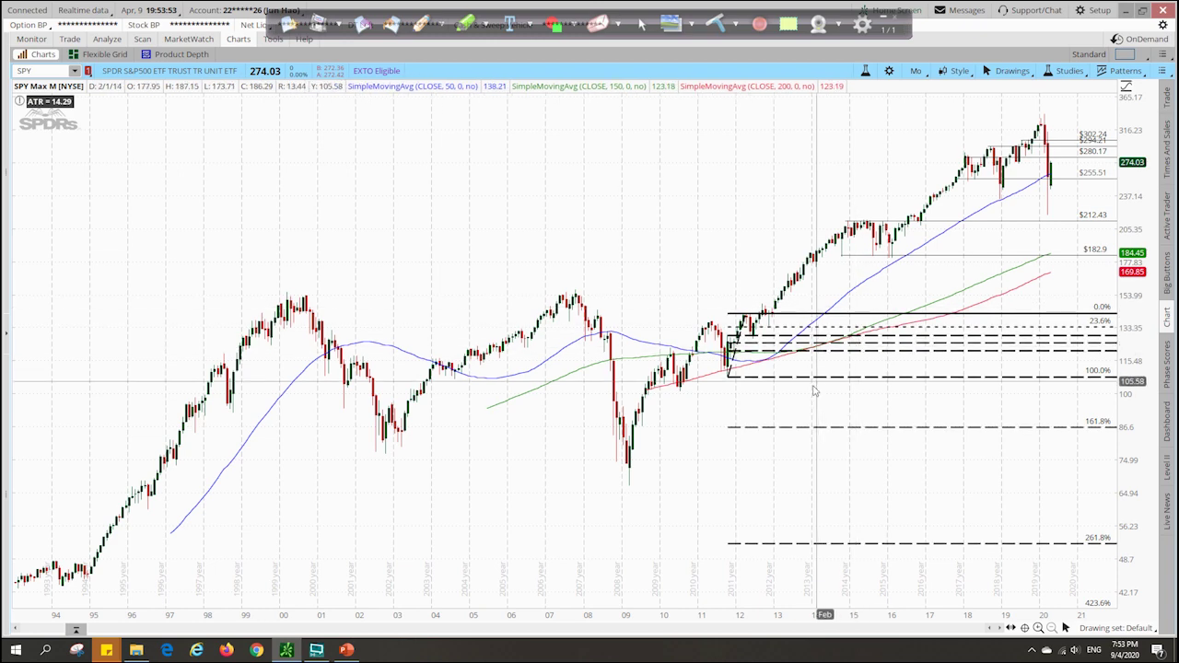
- Zoom into 2010–2015 and pen the A–B rise and the pullback to 38.2%
drag(705, 403, 872, 400)
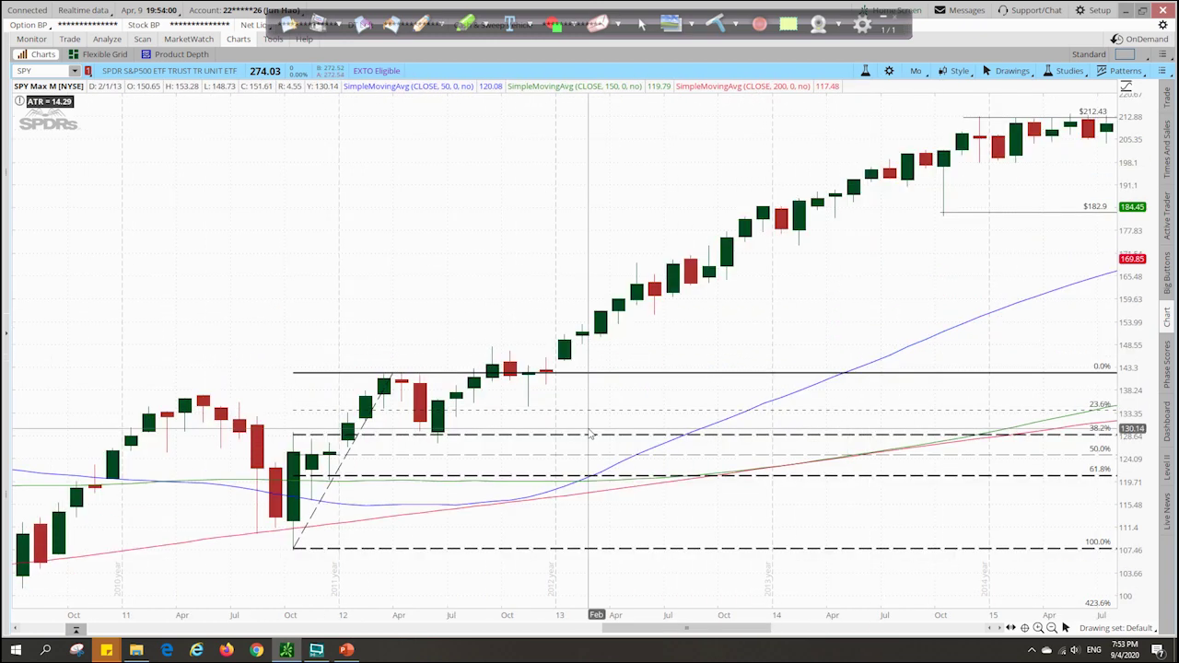
click(421, 23)
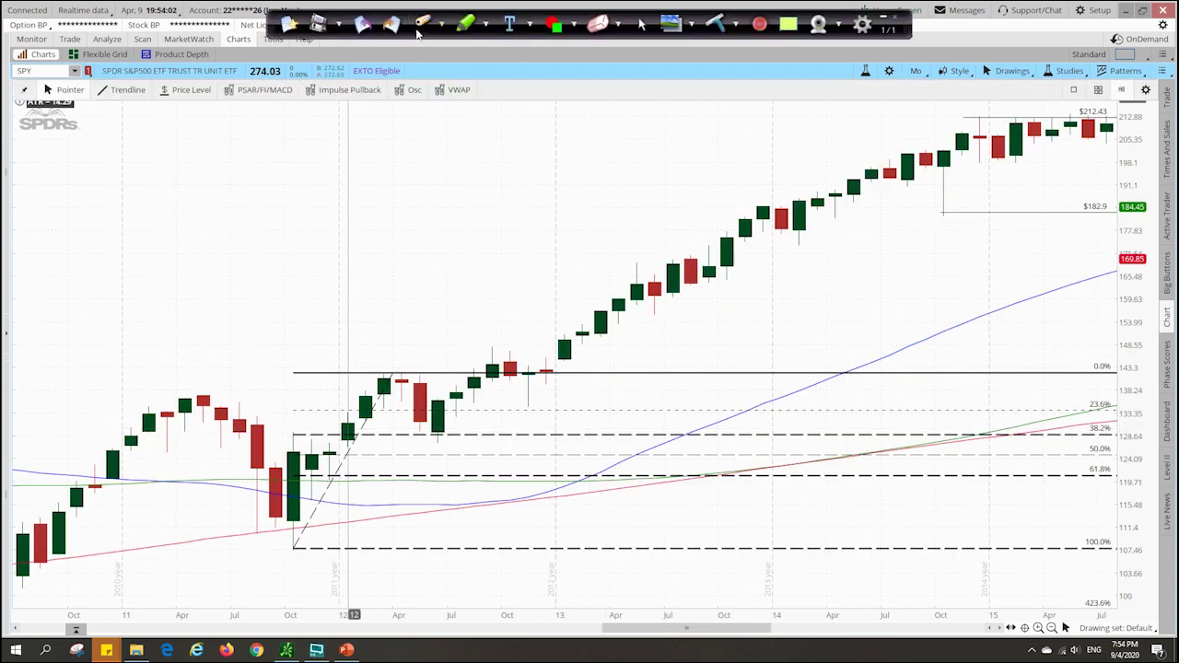
drag(295, 548, 403, 367)
mouse_move(262, 571)
mouse_down()
mouse_move(282, 572)
mouse_move(278, 556)
mouse_up()
mouse_move(372, 369)
mouse_down()
mouse_move(383, 346)
mouse_move(373, 375)
mouse_up()
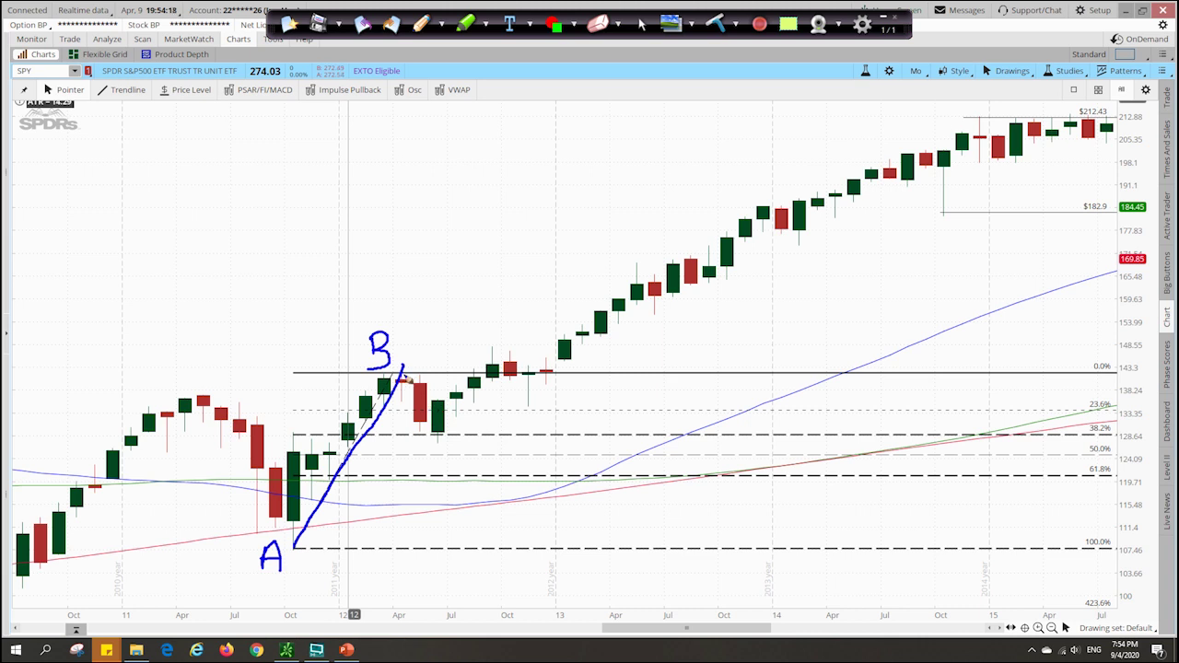
drag(402, 373, 441, 439)
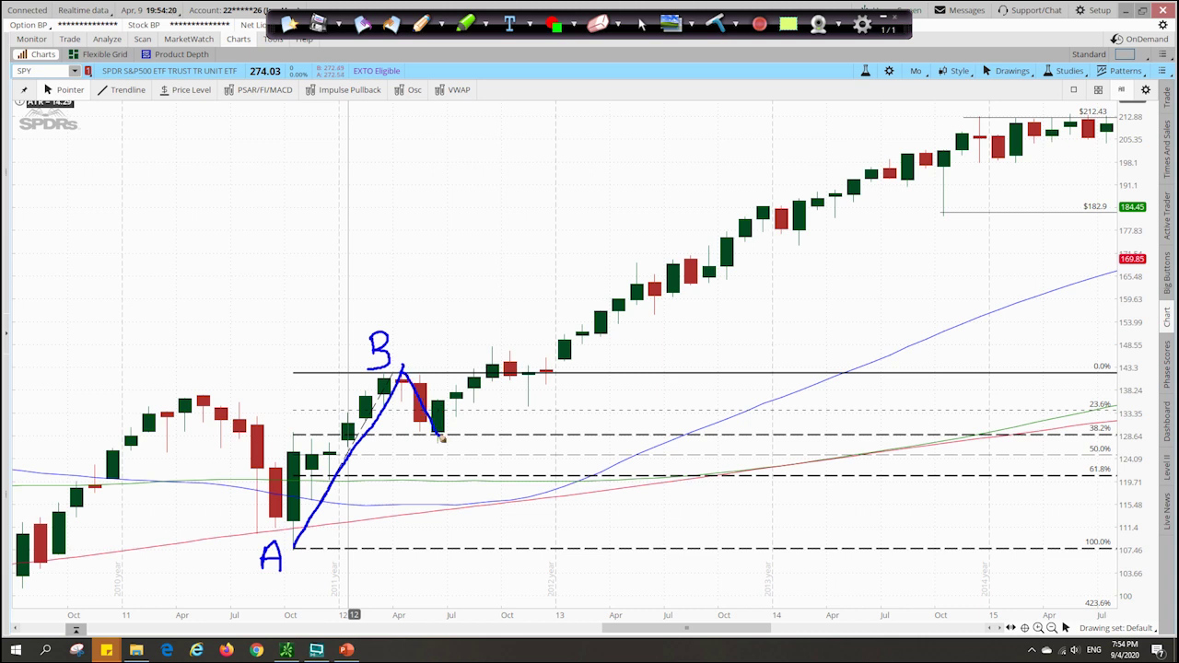